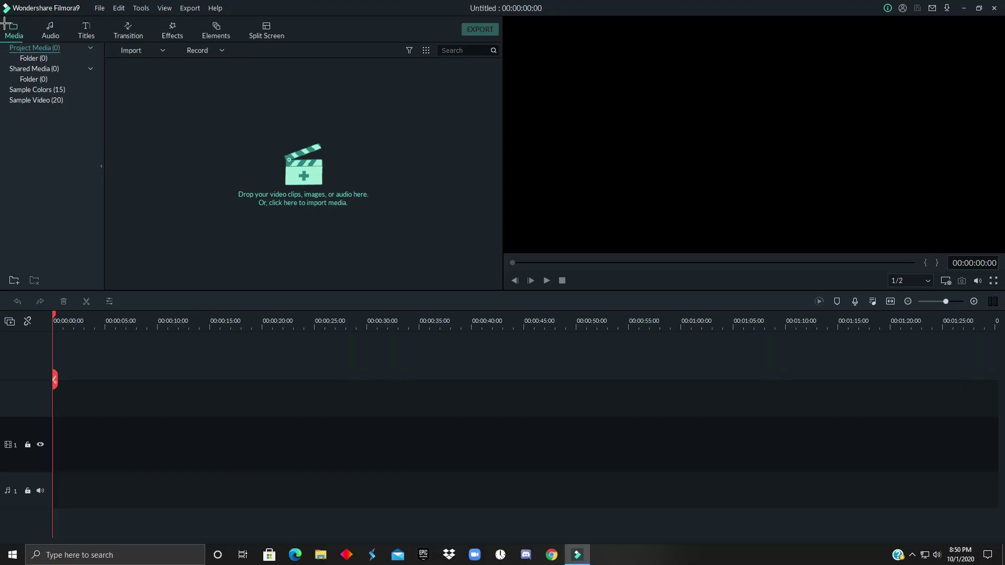
Step: Import the clip Fortnite 2020.09.13 - 14.14.32.07.DVR into the project media and open it in the preview
{"action": "left_click", "coordinate": [247, 165]}
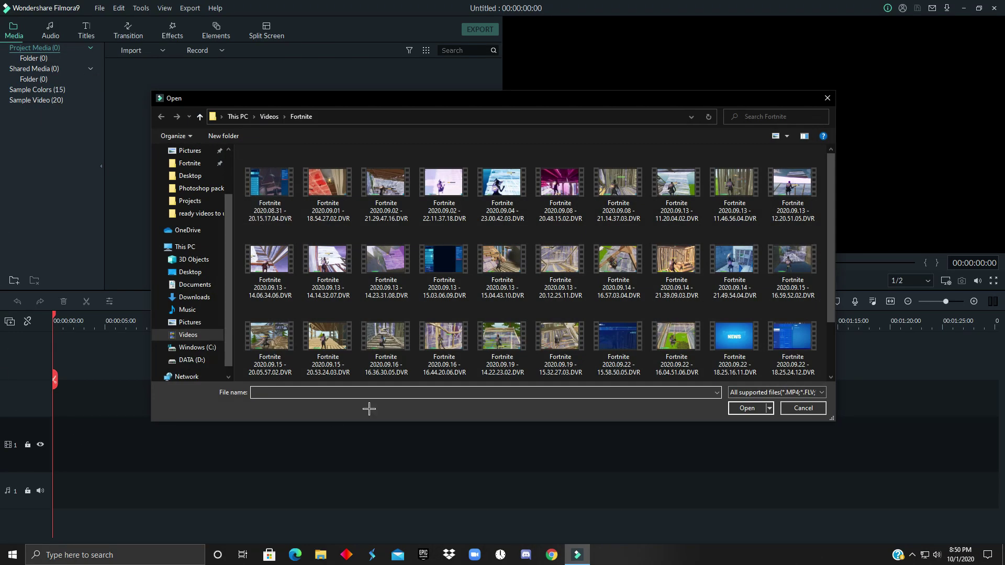
{"action": "left_click", "coordinate": [328, 259]}
{"action": "left_click", "coordinate": [743, 408]}
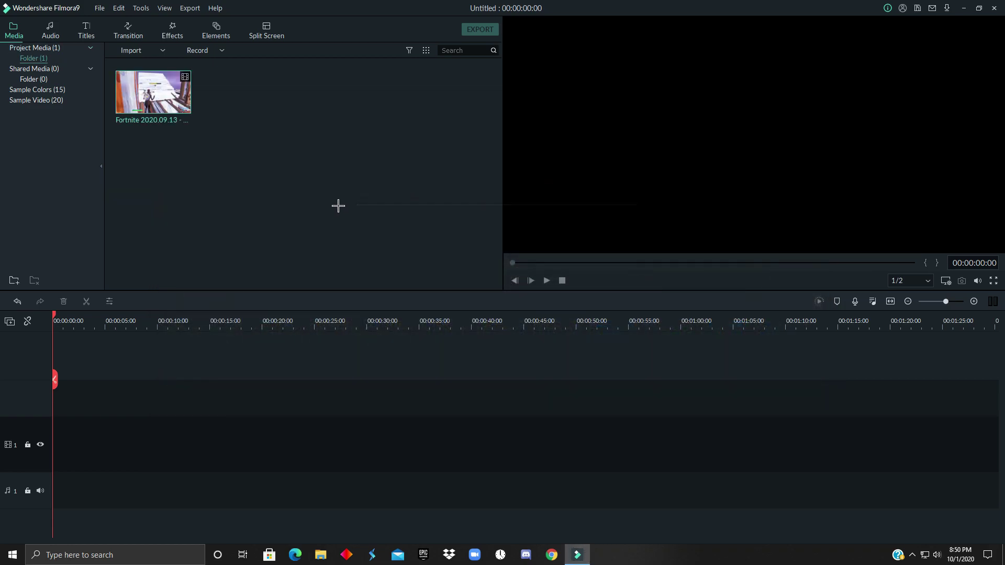
{"action": "double_click", "coordinate": [174, 100]}
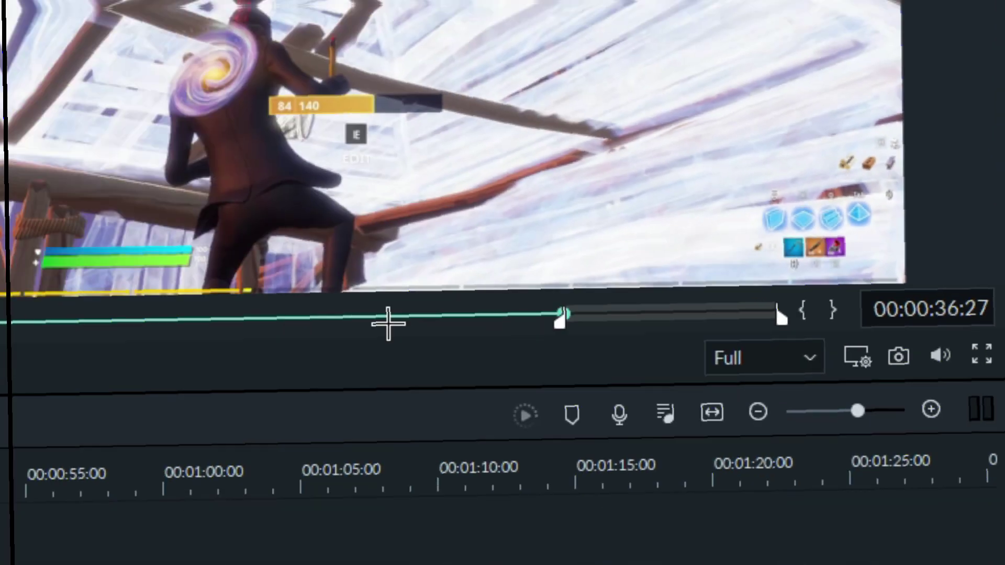
Step: Place the Fortnite clip at the start of video track 1 and match the project settings to 1920 x 1080 60fps
{"action": "left_click_drag", "start_coordinate": [151, 95], "coordinate": [51, 453]}
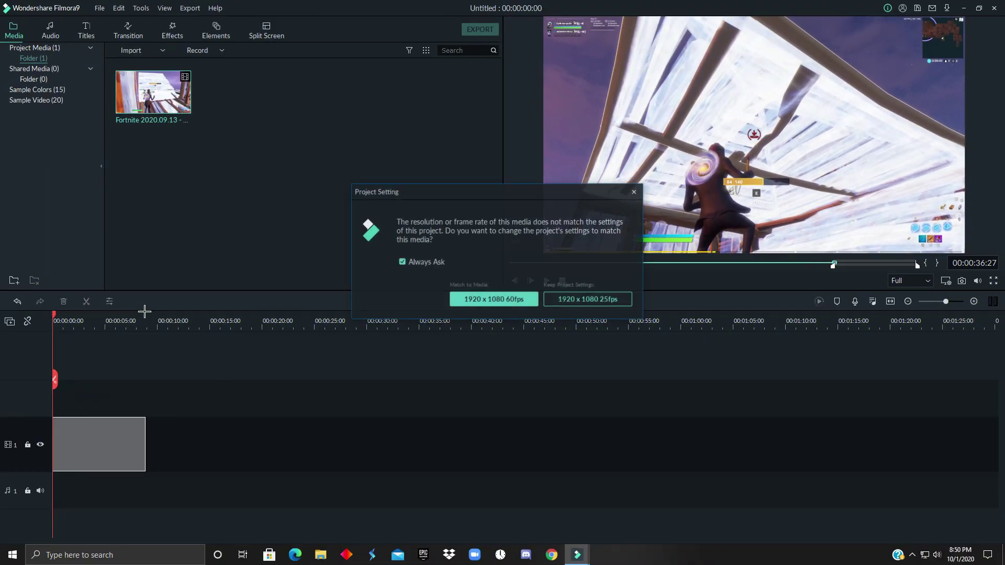
{"action": "left_click", "coordinate": [471, 301]}
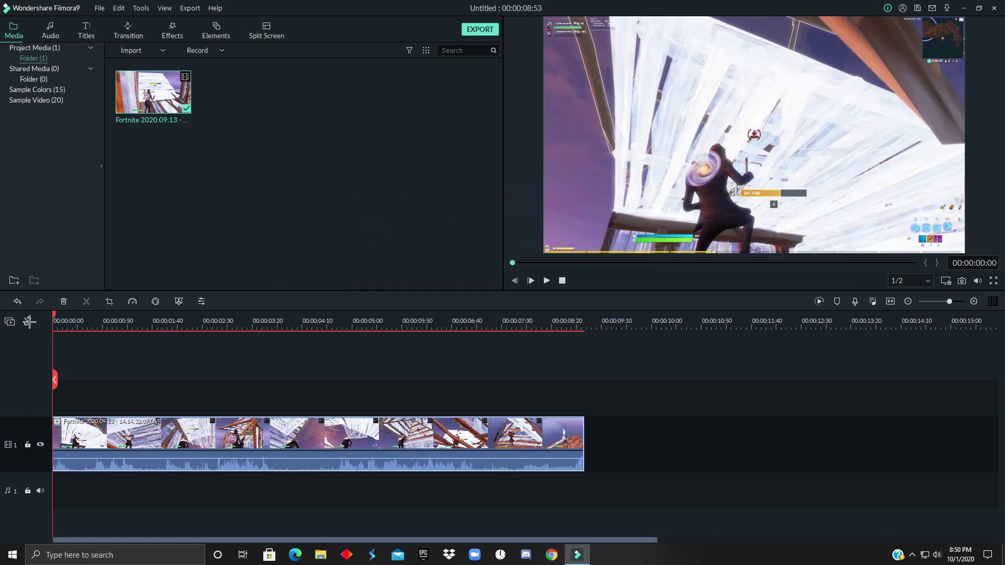
Step: Add the Narrow filter from the Distortion effects on video track 2, over the clip around 00:00:07:41
{"action": "left_click_drag", "start_coordinate": [53, 316], "coordinate": [512, 340]}
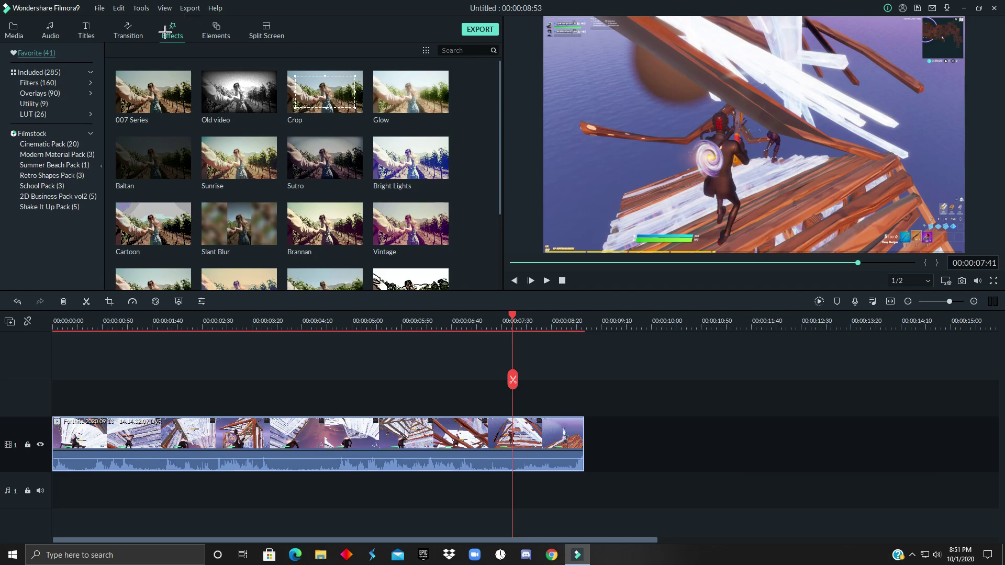
{"action": "left_click", "coordinate": [36, 74]}
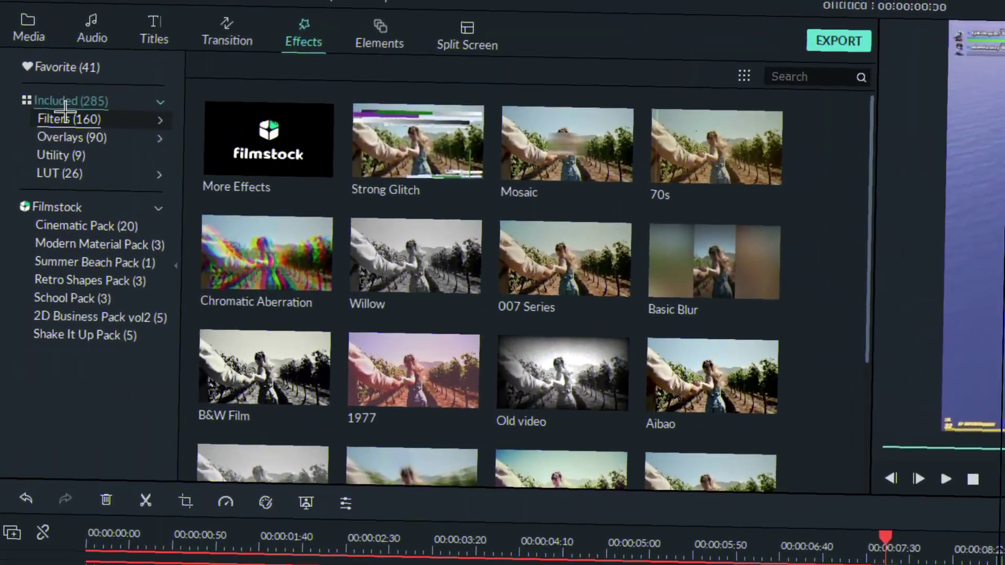
{"action": "left_click", "coordinate": [67, 119]}
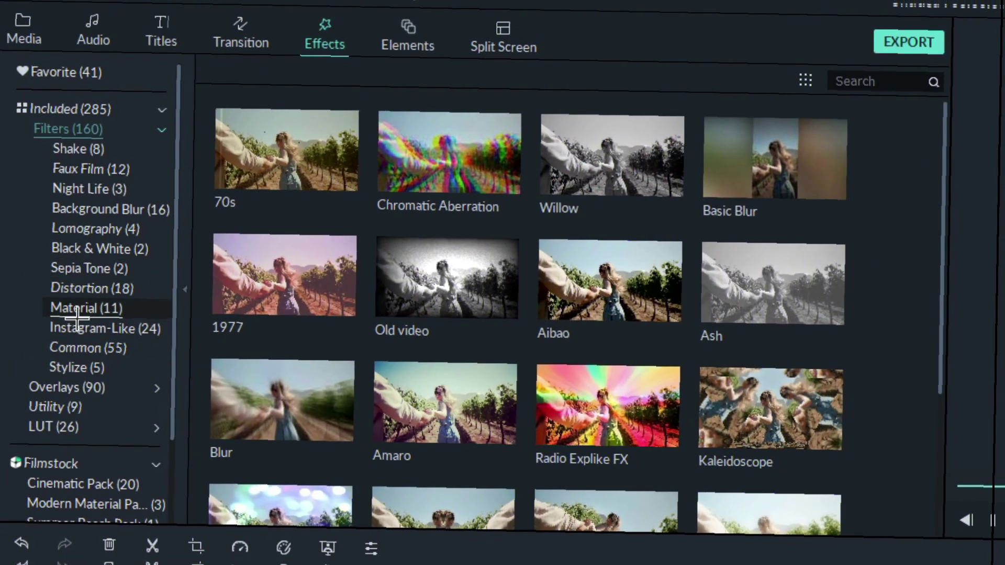
{"action": "left_click", "coordinate": [90, 290]}
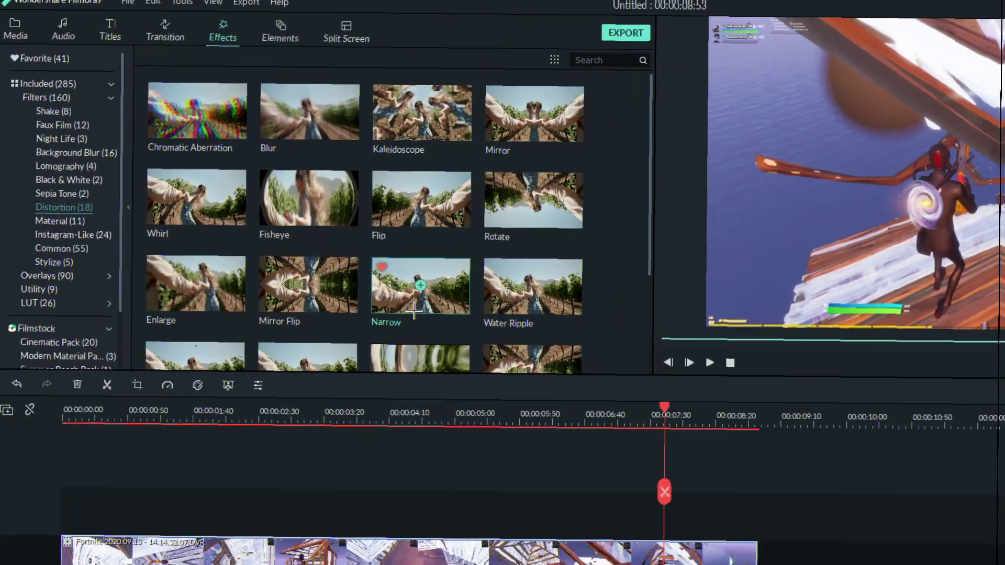
{"action": "left_click_drag", "start_coordinate": [419, 293], "coordinate": [630, 495]}
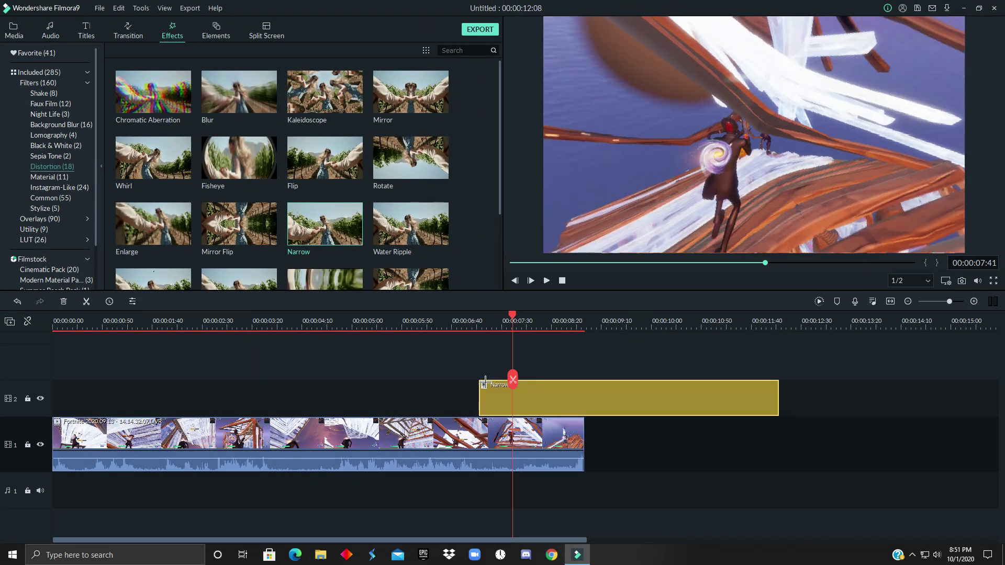
Step: Shift the Narrow effect slightly later, split it at 00:00:07:41 and delete the part after the cut
{"action": "left_click_drag", "start_coordinate": [537, 391], "coordinate": [545, 394]}
{"action": "left_click", "coordinate": [513, 381]}
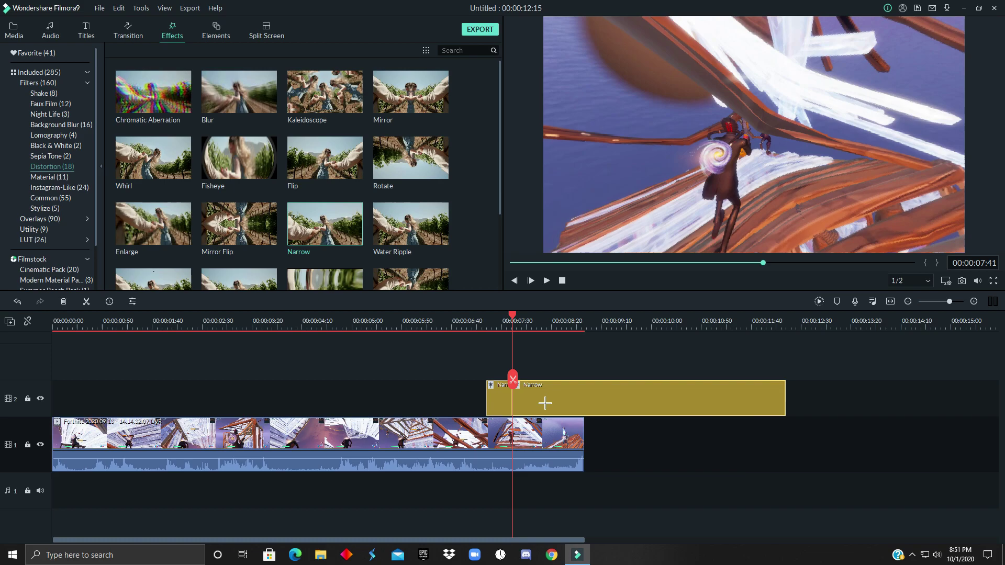
{"action": "key", "text": "Delete"}
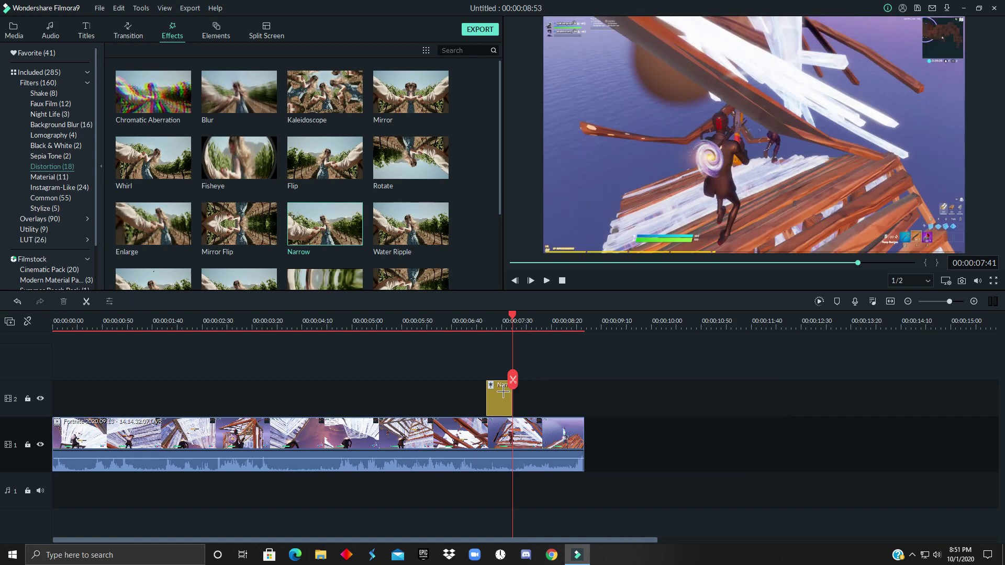
Step: Move the shortened Narrow effect on track 2 so that it starts at about 00:00:07:27
{"action": "left_click_drag", "start_coordinate": [534, 319], "coordinate": [568, 320]}
{"action": "left_click_drag", "start_coordinate": [476, 402], "coordinate": [532, 398]}
{"action": "left_click", "coordinate": [565, 327]}
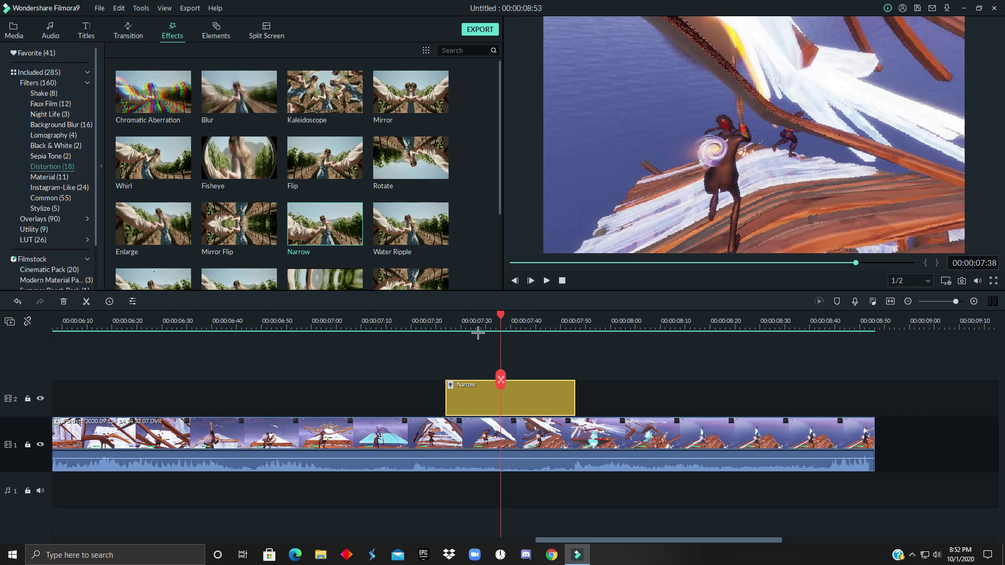
{"action": "left_click_drag", "start_coordinate": [500, 316], "coordinate": [564, 341]}
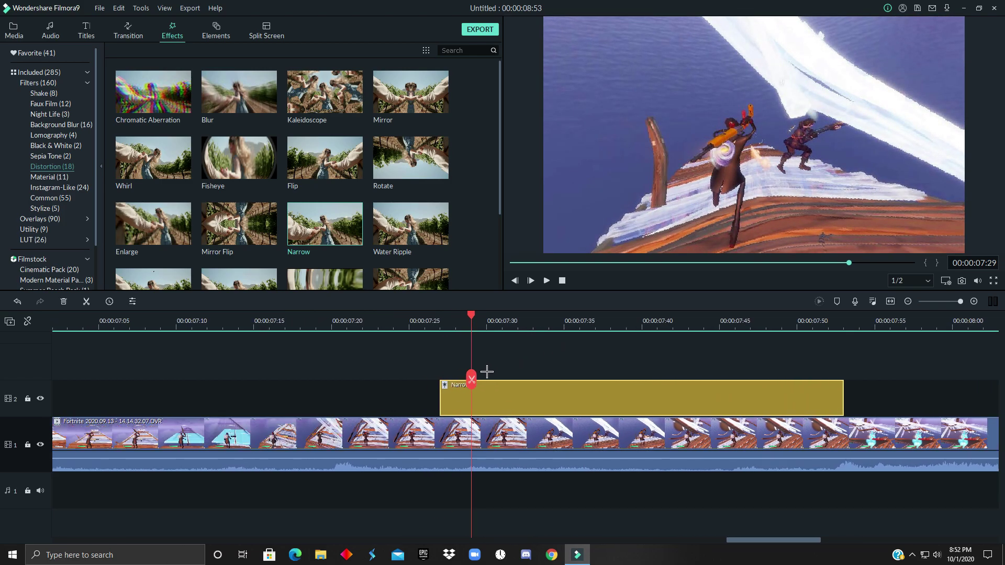
Step: Split the Narrow effect into one-frame slices from 00:00:07:27 to 00:00:07:46 and delete the rest of it
{"action": "left_click_drag", "start_coordinate": [472, 327], "coordinate": [442, 313]}
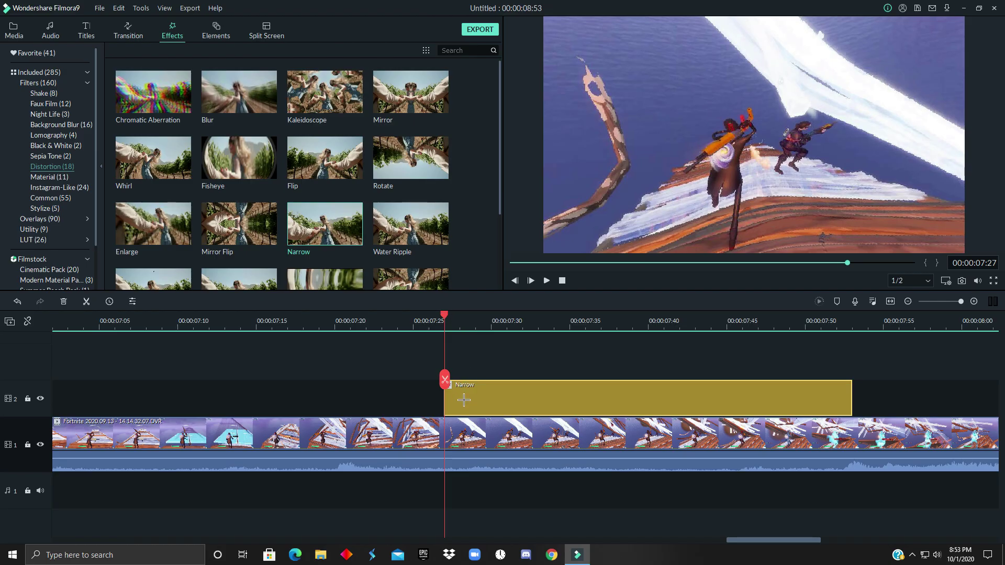
{"action": "key", "text": "Right"}
{"action": "left_click", "coordinate": [460, 380]}
{"action": "left_click", "coordinate": [491, 379]}
{"action": "key", "text": "Right"}
{"action": "left_click", "coordinate": [538, 379]}
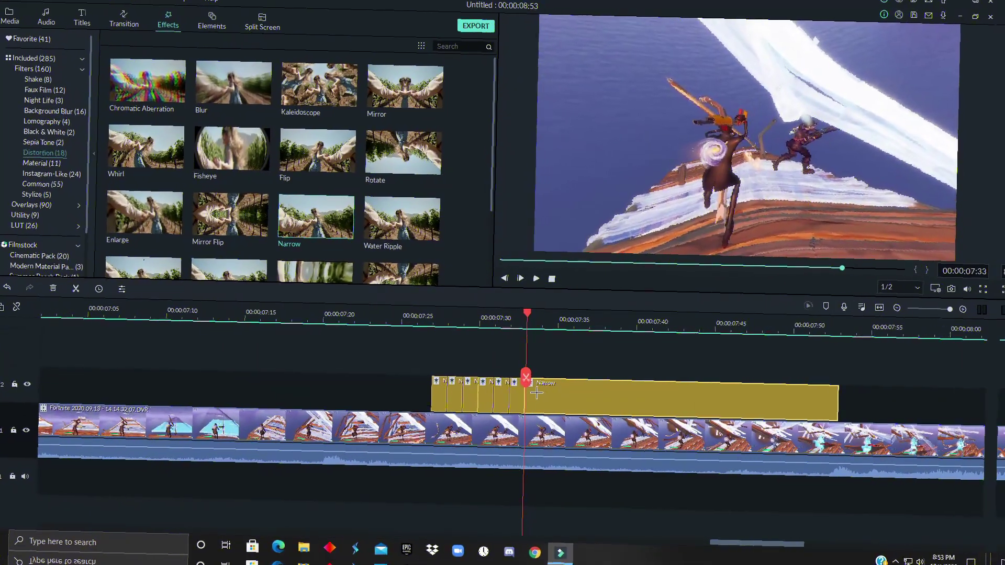
{"action": "key", "text": "Right"}
{"action": "left_click", "coordinate": [555, 379]}
{"action": "key", "text": "Right"}
{"action": "left_click", "coordinate": [616, 379]}
{"action": "key", "text": "Right"}
{"action": "key", "text": "Right"}
{"action": "key", "text": "Right"}
{"action": "key", "text": "Right"}
{"action": "left_click", "coordinate": [679, 378]}
{"action": "key", "text": "Right"}
{"action": "key", "text": "Right"}
{"action": "key", "text": "Right"}
{"action": "key", "text": "Right"}
{"action": "left_click", "coordinate": [741, 378]}
{"action": "key", "text": "Delete"}
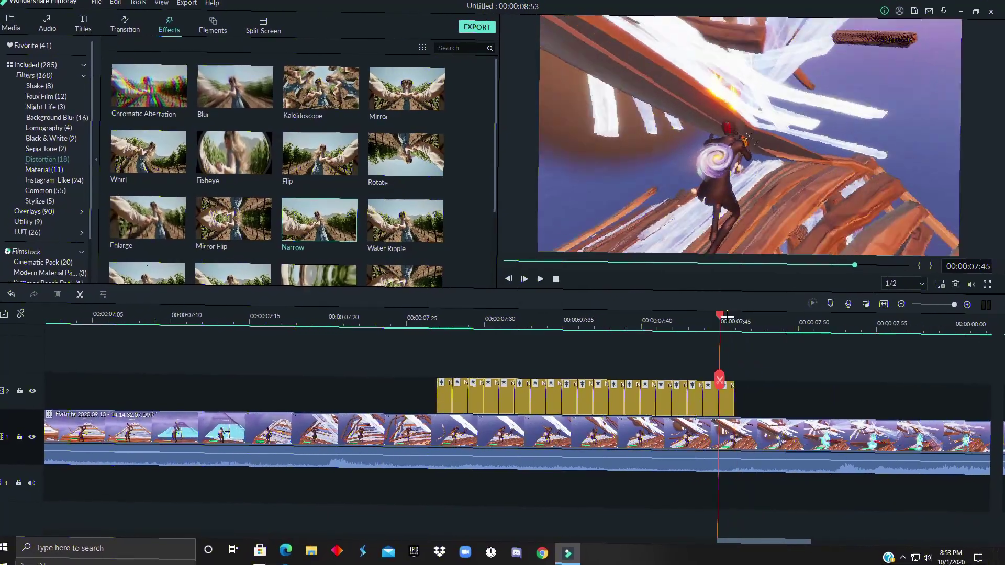
Step: Scrub through the sliced Narrow effect between 00:00:07:27 and 00:00:07:46 to examine its start, middle and end
{"action": "left_click", "coordinate": [905, 298]}
{"action": "left_click_drag", "start_coordinate": [727, 315], "coordinate": [625, 317]}
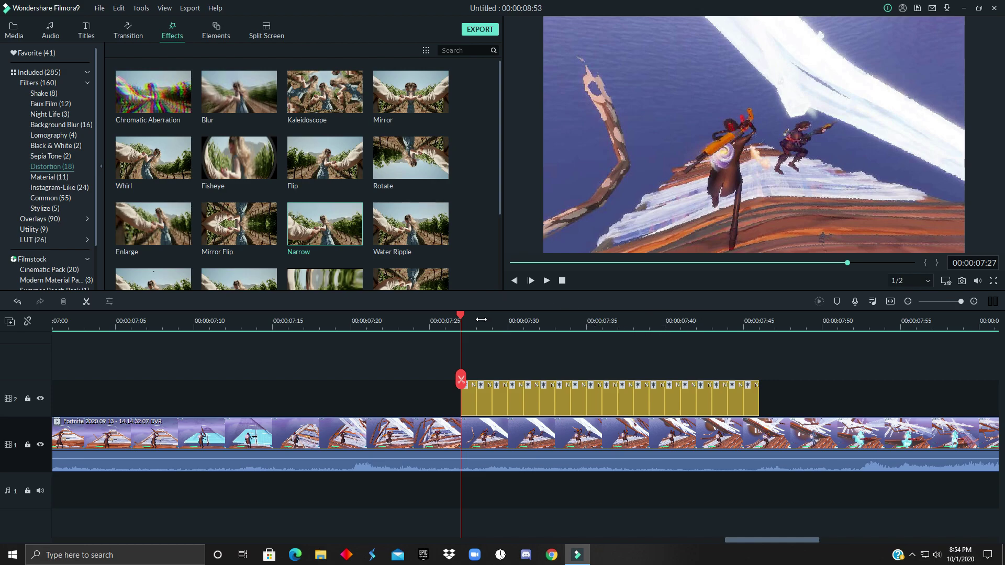
{"action": "left_click_drag", "start_coordinate": [460, 317], "coordinate": [465, 342]}
{"action": "left_click_drag", "start_coordinate": [465, 347], "coordinate": [772, 342]}
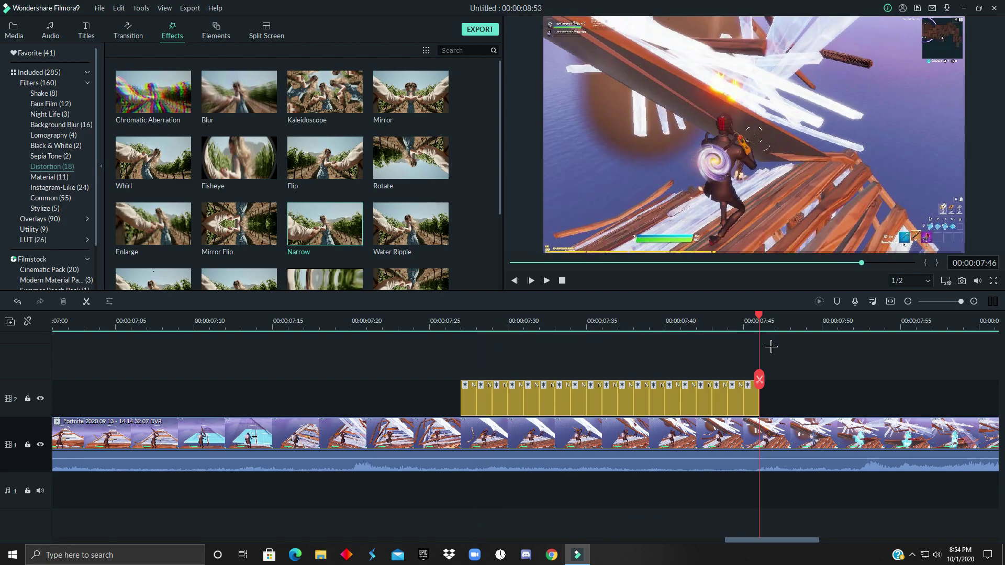
{"action": "left_click_drag", "start_coordinate": [770, 346], "coordinate": [603, 340]}
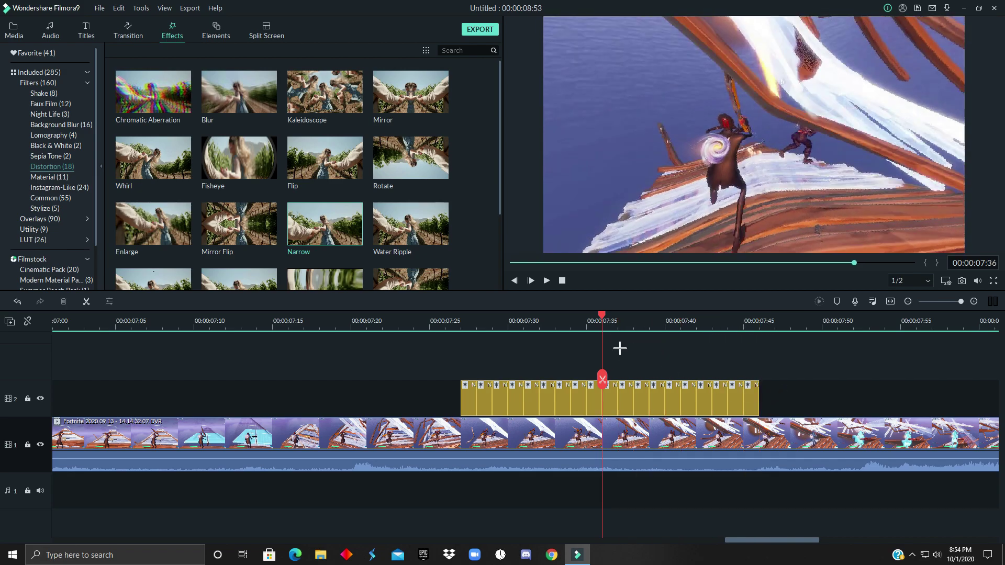
{"action": "left_click", "coordinate": [618, 322]}
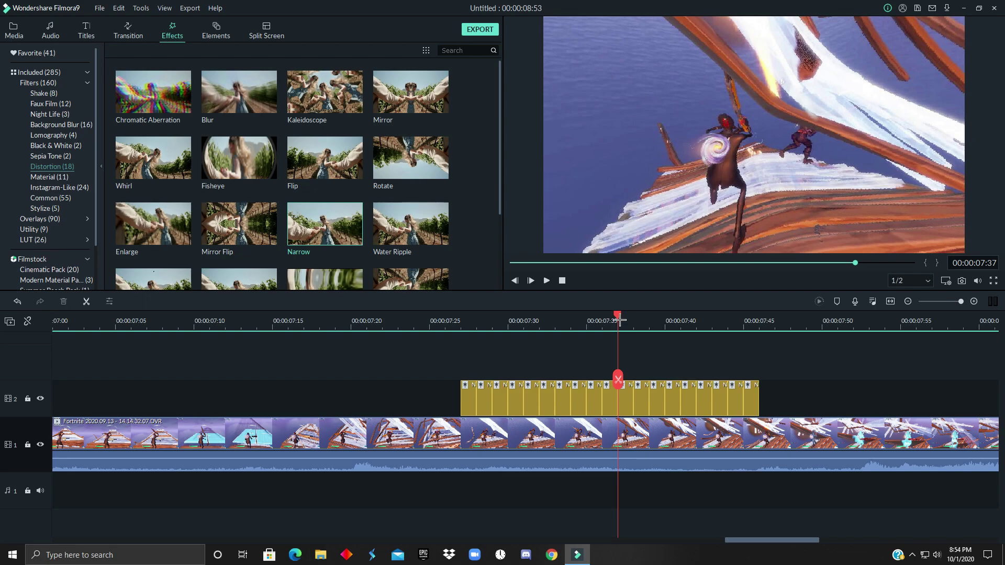
{"action": "left_click_drag", "start_coordinate": [622, 320], "coordinate": [463, 315]}
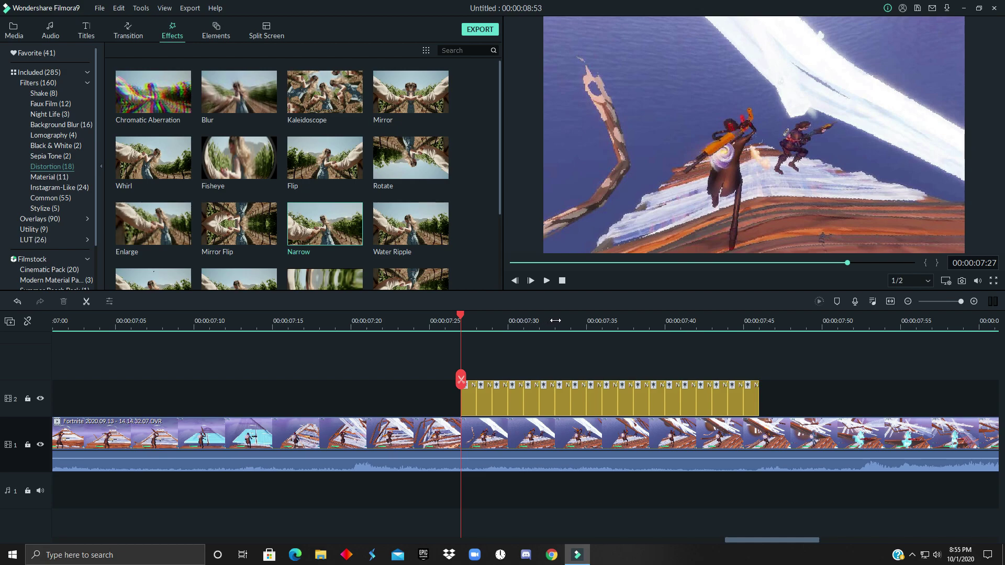
{"action": "left_click_drag", "start_coordinate": [460, 316], "coordinate": [470, 318]}
{"action": "left_click", "coordinate": [463, 401]}
{"action": "left_click", "coordinate": [470, 317]}
{"action": "left_click_drag", "start_coordinate": [490, 321], "coordinate": [535, 375]}
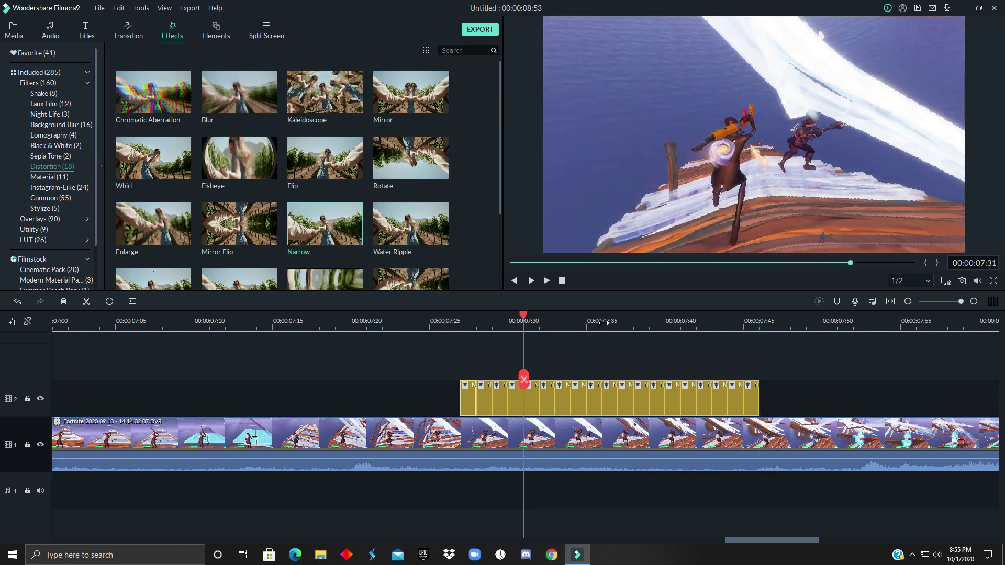
Step: Set the Percentage of the first Narrow slice at 00:00:07:27 to 10 and render the timeline preview
{"action": "left_click_drag", "start_coordinate": [519, 314], "coordinate": [471, 318]}
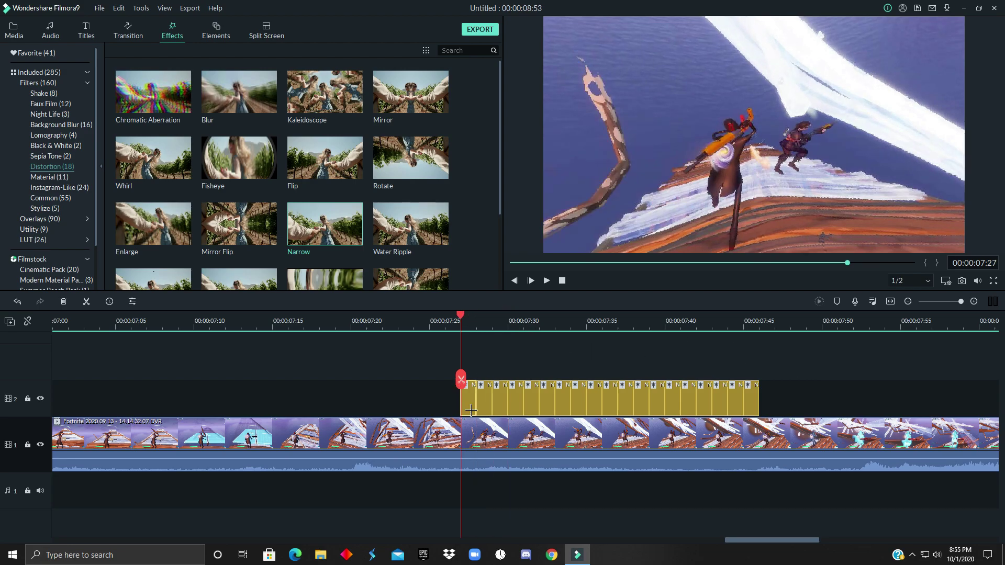
{"action": "double_click", "coordinate": [466, 404]}
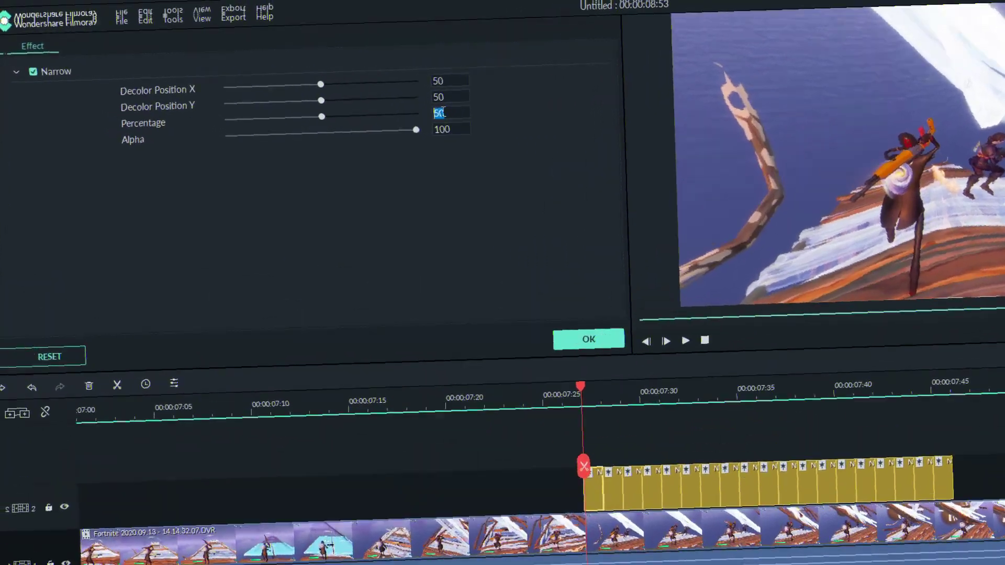
{"action": "type", "text": "10"}
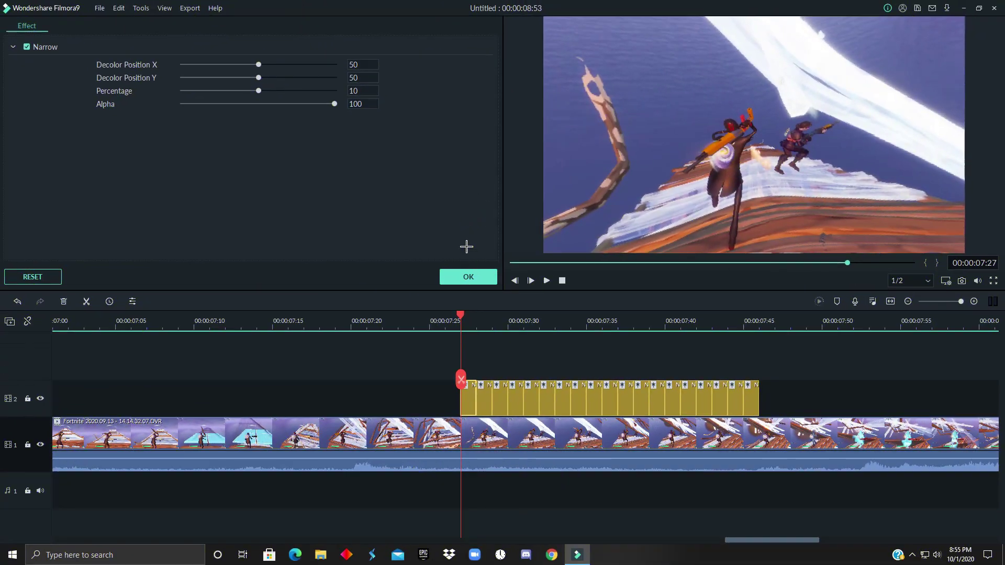
{"action": "left_click", "coordinate": [634, 378]}
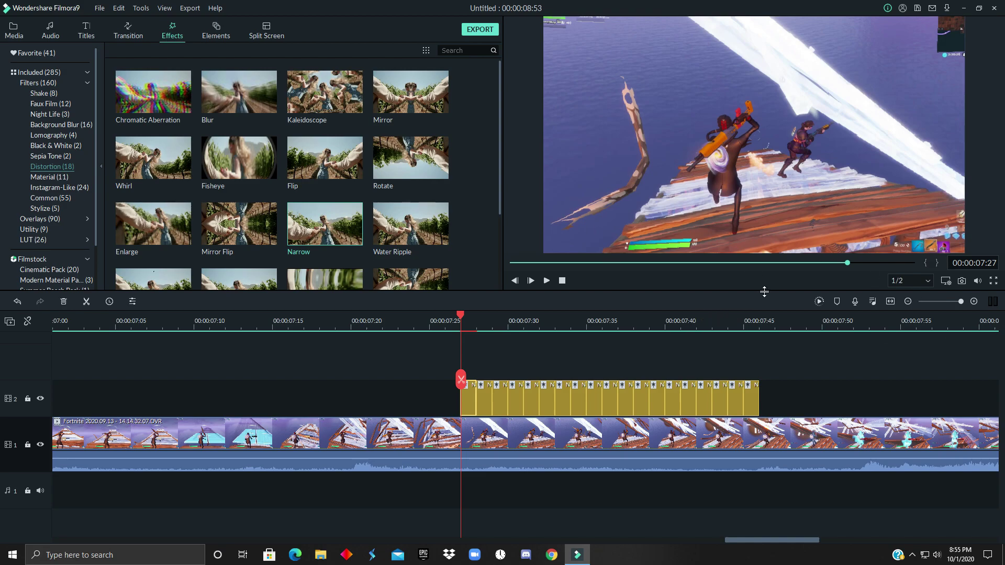
{"action": "left_click", "coordinate": [821, 302]}
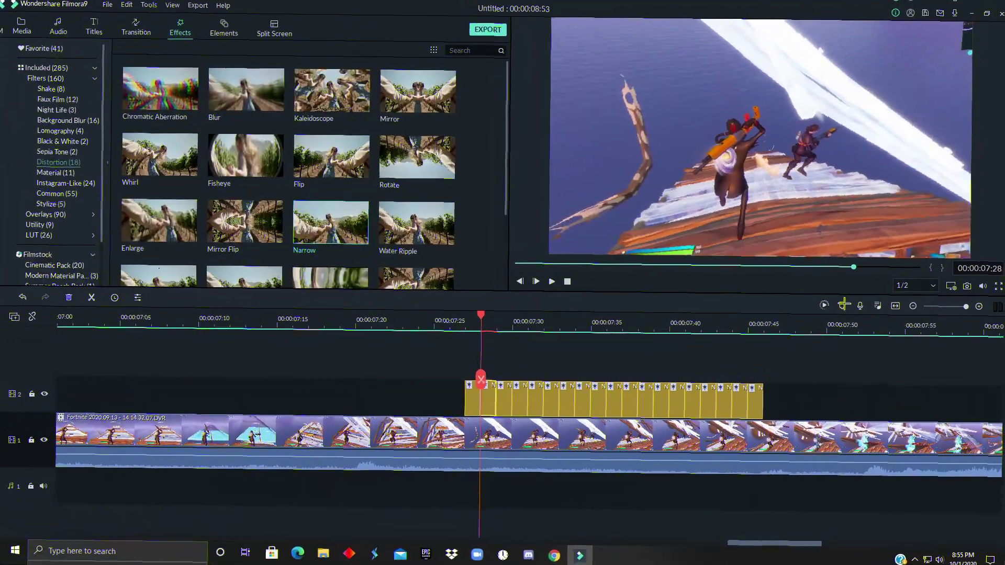
Step: Raise the Percentage of the successive Narrow slices, with 40 on the fourth, 60 on the sixth and 100 on the tenth
{"action": "double_click", "coordinate": [501, 399]}
{"action": "double_click", "coordinate": [357, 85]}
{"action": "double_click", "coordinate": [516, 399]}
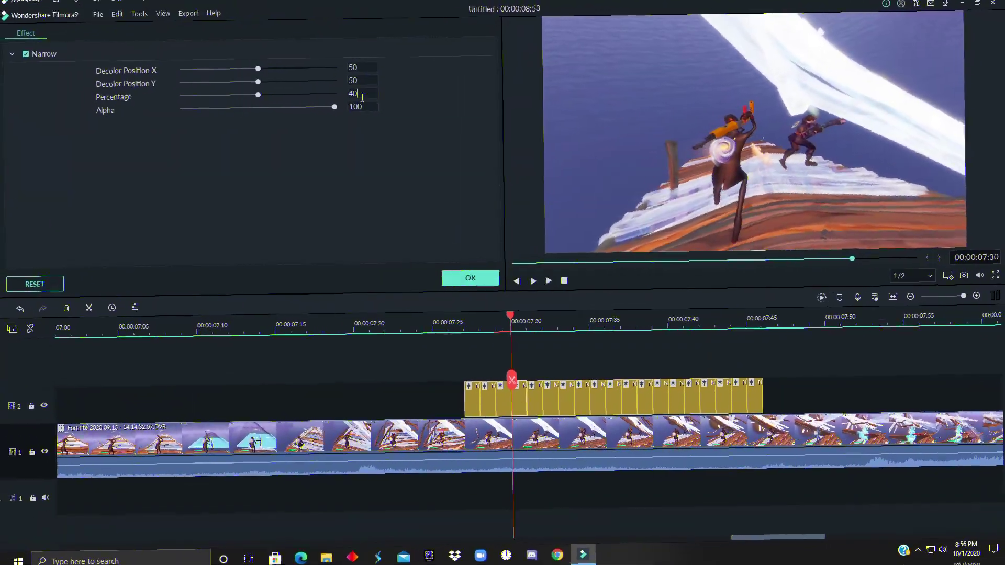
{"action": "double_click", "coordinate": [548, 400]}
{"action": "double_click", "coordinate": [357, 86]}
{"action": "type", "text": "60"}
{"action": "key", "text": "Return"}
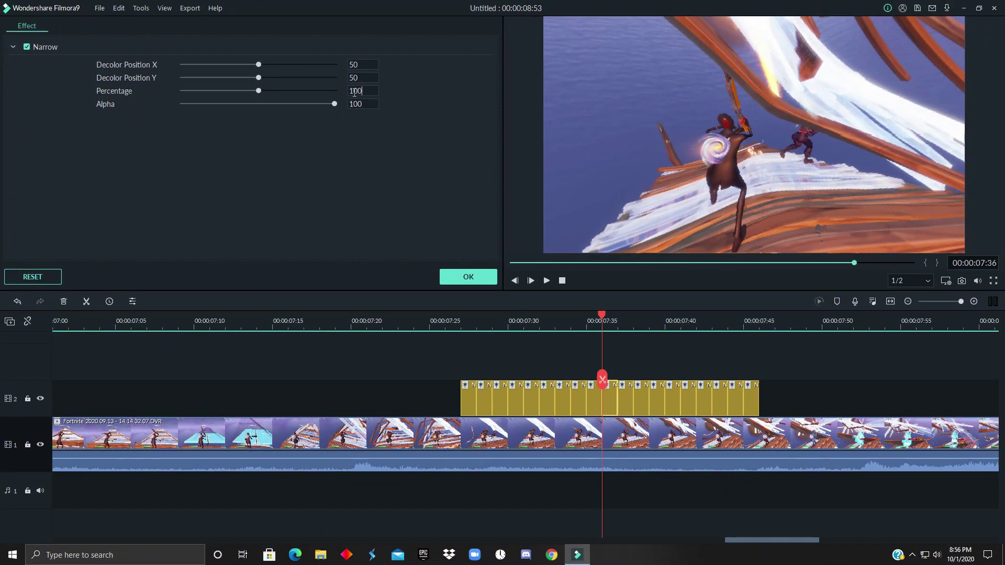
{"action": "left_click", "coordinate": [468, 277]}
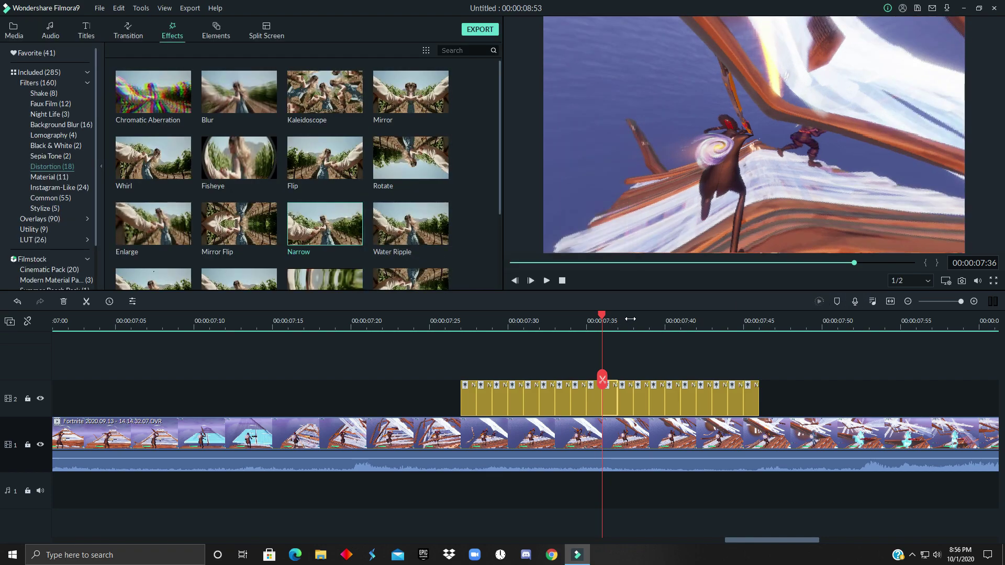
Step: Adjust the Percentage of each successive Narrow slice from 00:00:07:37 to 00:00:07:42
{"action": "mouse_move", "coordinate": [605, 318]}
{"action": "left_mouse_down"}
{"action": "mouse_move", "coordinate": [620, 318]}
{"action": "mouse_move", "coordinate": [610, 318]}
{"action": "left_mouse_up"}
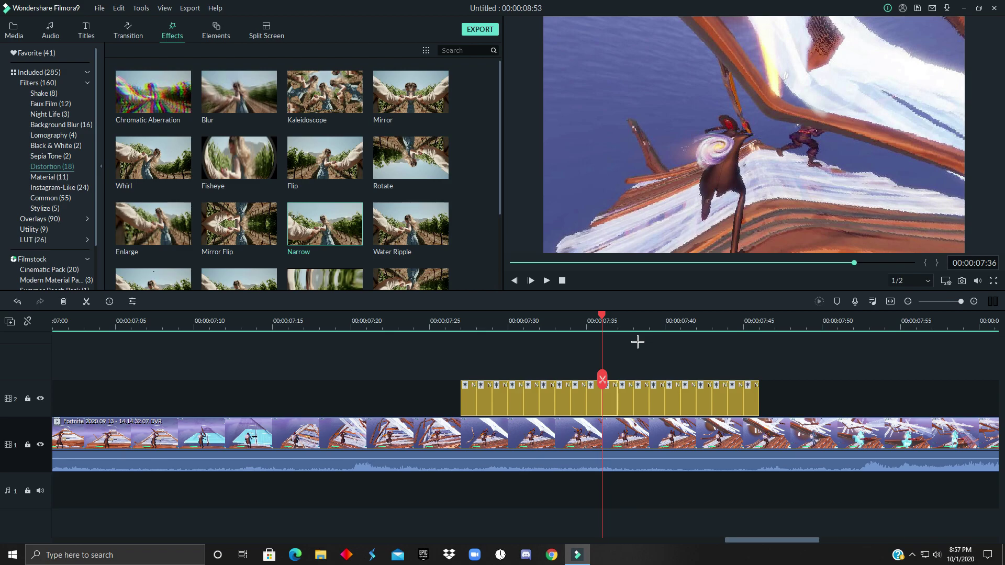
{"action": "double_click", "coordinate": [625, 405]}
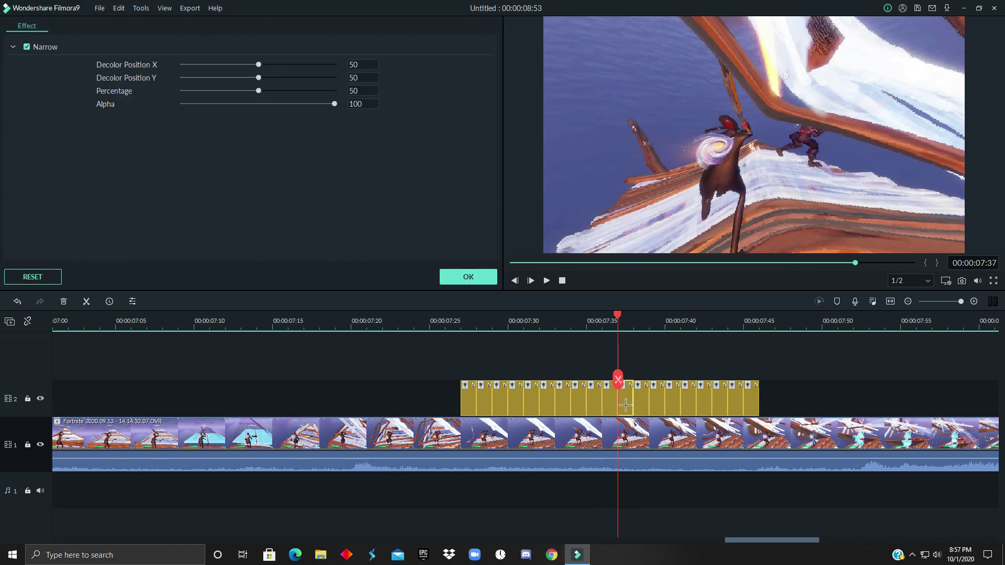
{"action": "left_click", "coordinate": [661, 323]}
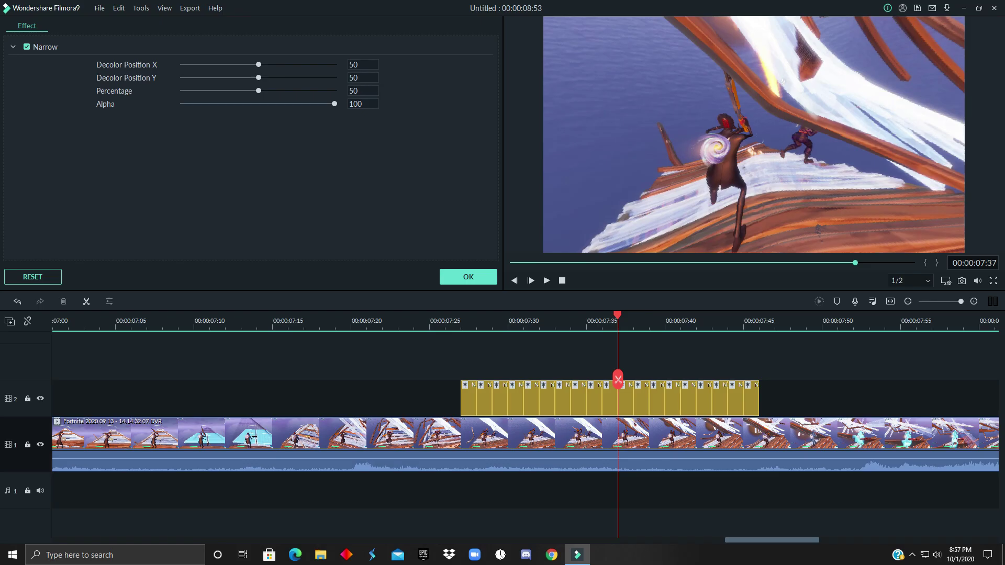
{"action": "double_click", "coordinate": [354, 90]}
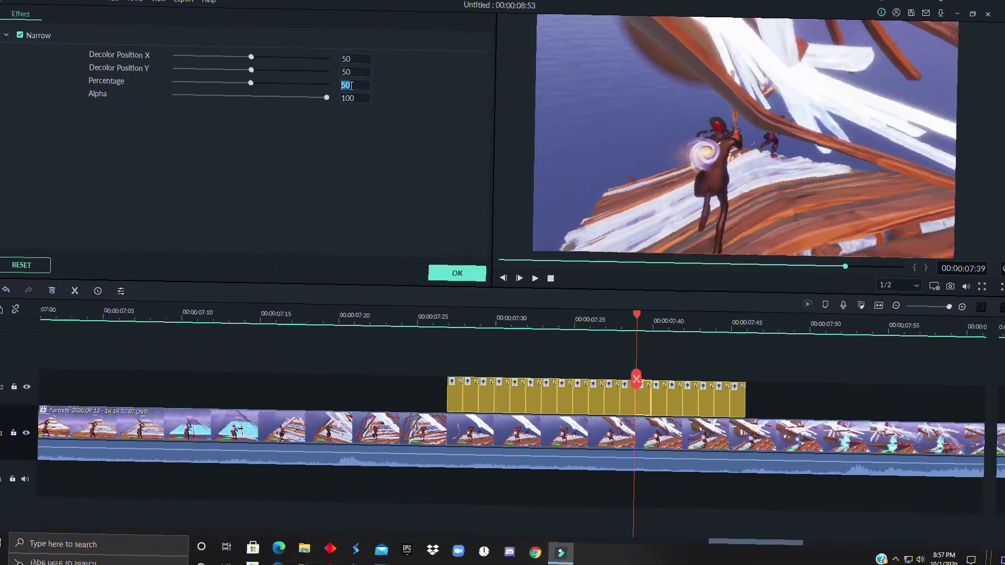
{"action": "left_click", "coordinate": [457, 273]}
{"action": "double_click", "coordinate": [659, 400]}
{"action": "left_click", "coordinate": [457, 273]}
{"action": "double_click", "coordinate": [675, 400]}
{"action": "double_click", "coordinate": [690, 401]}
{"action": "double_click", "coordinate": [351, 85]}
{"action": "left_click", "coordinate": [456, 273]}
Step: Adjust the Percentage of the remaining Narrow slices from 00:00:07:43 to the last one and render the timeline preview
{"action": "double_click", "coordinate": [706, 402]}
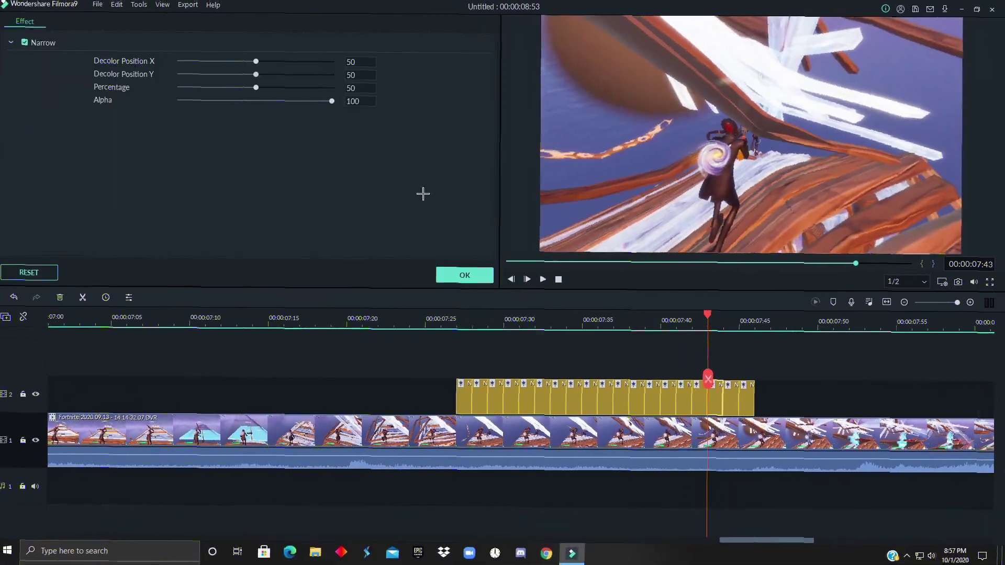
{"action": "left_click", "coordinate": [464, 275]}
{"action": "double_click", "coordinate": [731, 400]}
{"action": "left_click", "coordinate": [464, 275]}
{"action": "double_click", "coordinate": [746, 401]}
{"action": "left_click", "coordinate": [464, 275]}
{"action": "left_click", "coordinate": [815, 302]}
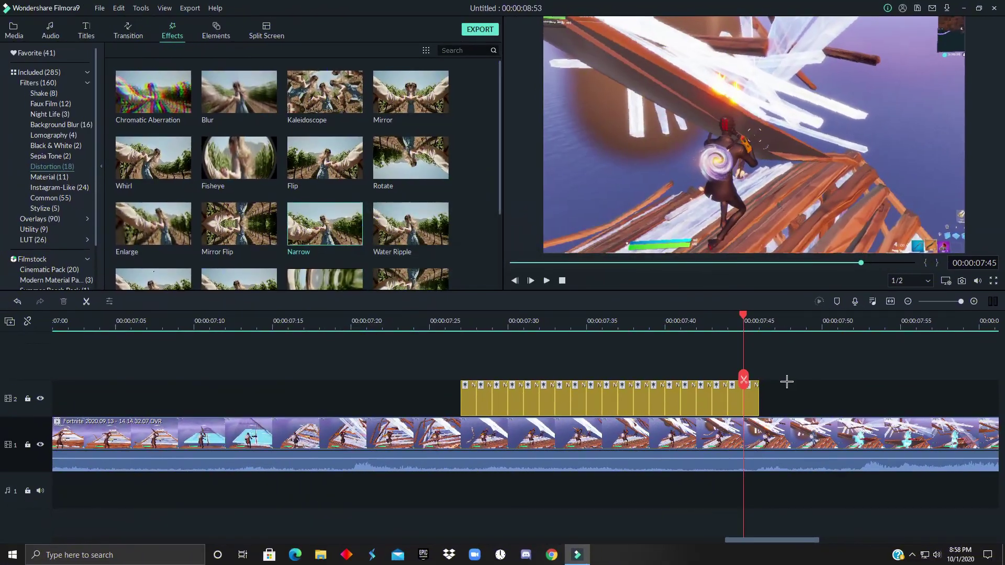
Step: Scrub through the Narrow slices and the footage after them to examine the zoom in the preview
{"action": "left_click_drag", "start_coordinate": [796, 330], "coordinate": [848, 318]}
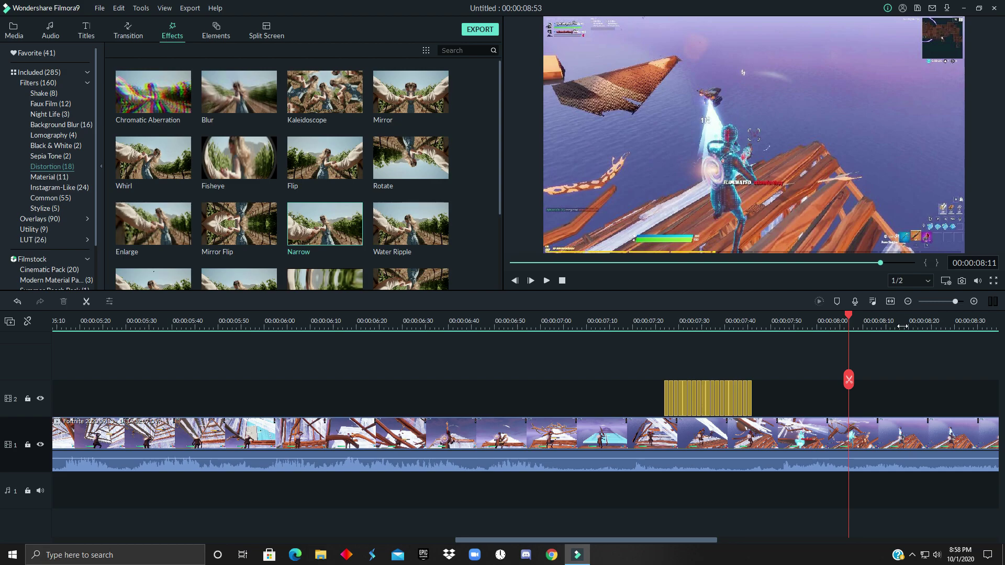
{"action": "left_click_drag", "start_coordinate": [850, 313], "coordinate": [804, 337]}
{"action": "left_click_drag", "start_coordinate": [666, 312], "coordinate": [680, 314]}
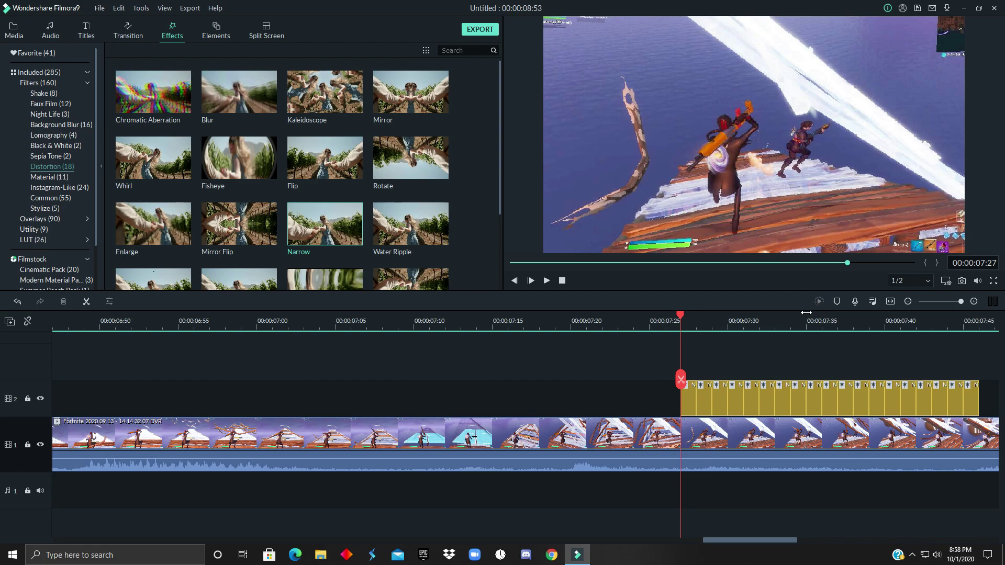
{"action": "left_click_drag", "start_coordinate": [754, 322], "coordinate": [828, 329]}
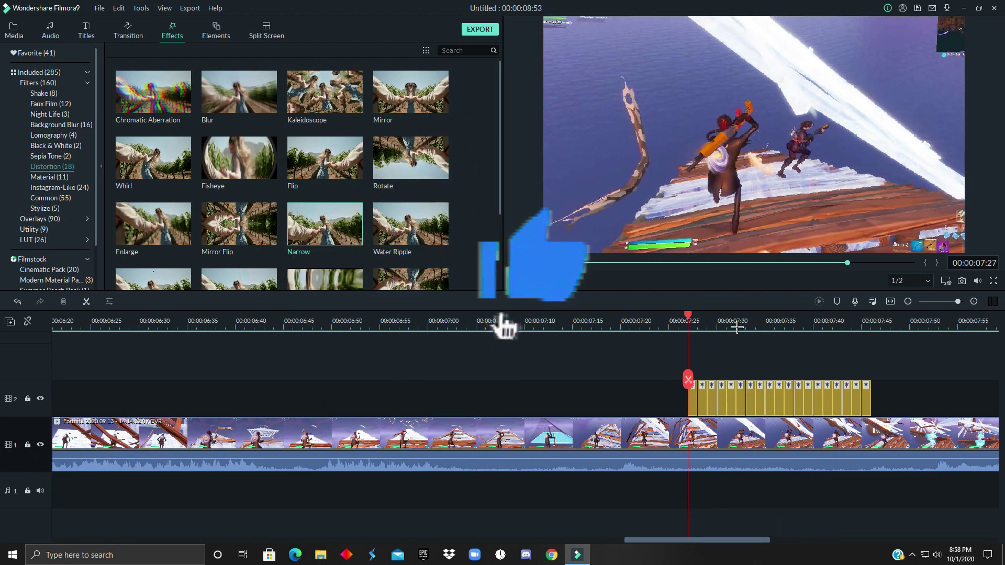
{"action": "mouse_move", "coordinate": [736, 326]}
{"action": "left_mouse_down"}
{"action": "mouse_move", "coordinate": [666, 319]}
{"action": "mouse_move", "coordinate": [922, 324]}
{"action": "mouse_move", "coordinate": [732, 335]}
{"action": "left_mouse_up"}
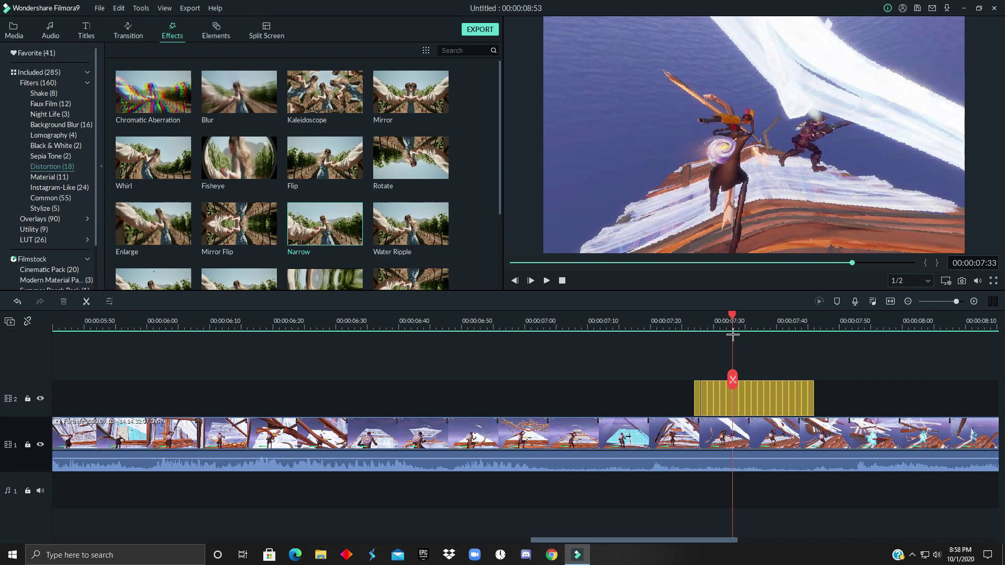
Step: Place the Up-Down 1 shake filter on a new track above the Narrow slices, starting at 00:00:07:37, and open its settings
{"action": "left_click_drag", "start_coordinate": [732, 335], "coordinate": [762, 325]}
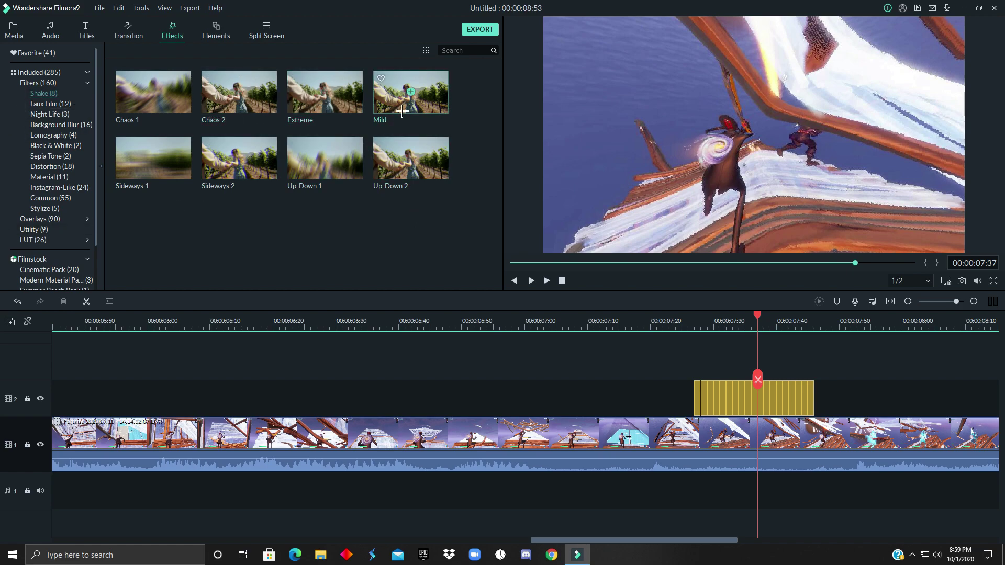
{"action": "left_click_drag", "start_coordinate": [325, 157], "coordinate": [835, 335]}
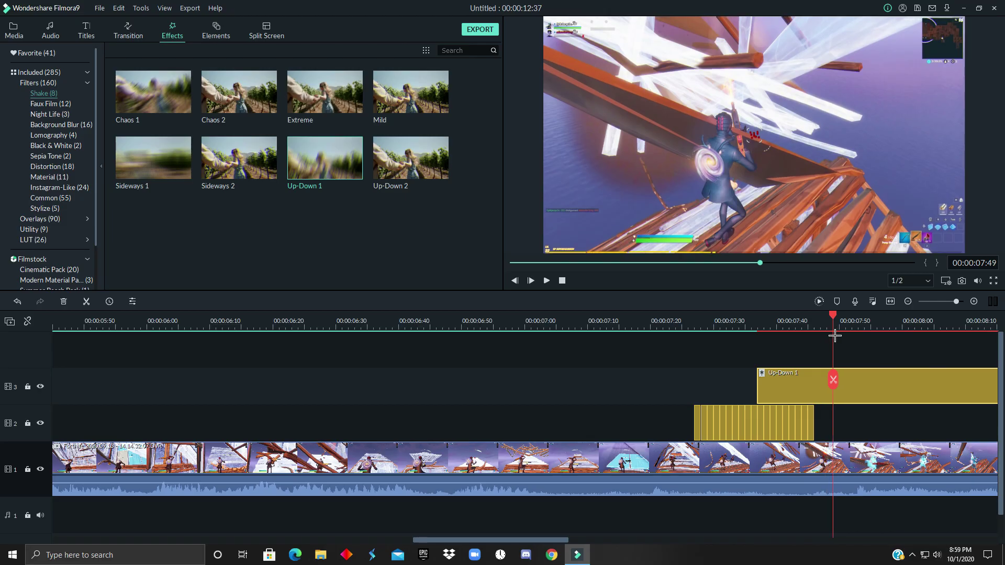
{"action": "double_click", "coordinate": [848, 381]}
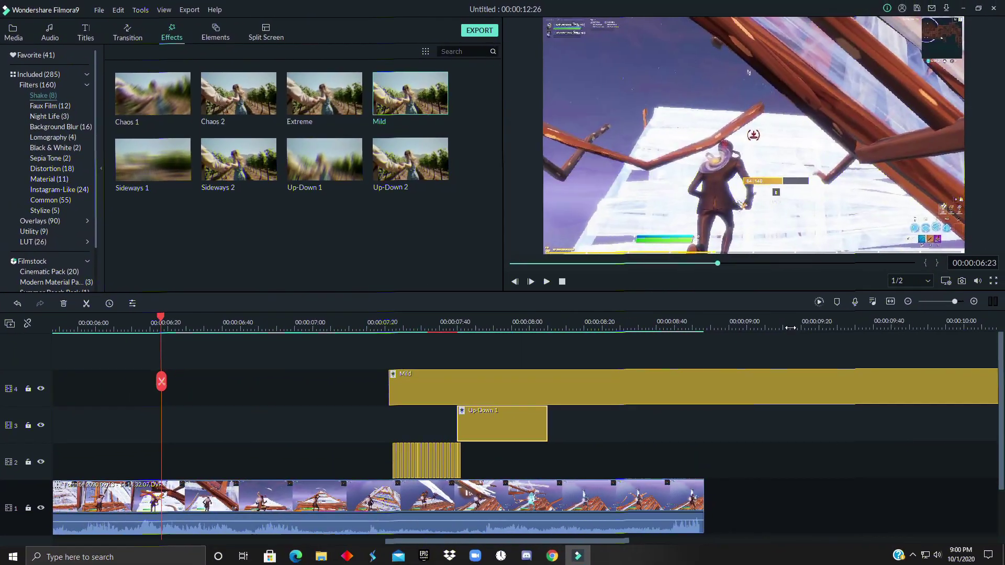
Step: Render the timeline preview and play back the zoom together with the Up-Down 1 and Mild shake filters
{"action": "left_click", "coordinate": [818, 302]}
{"action": "key", "text": "space"}
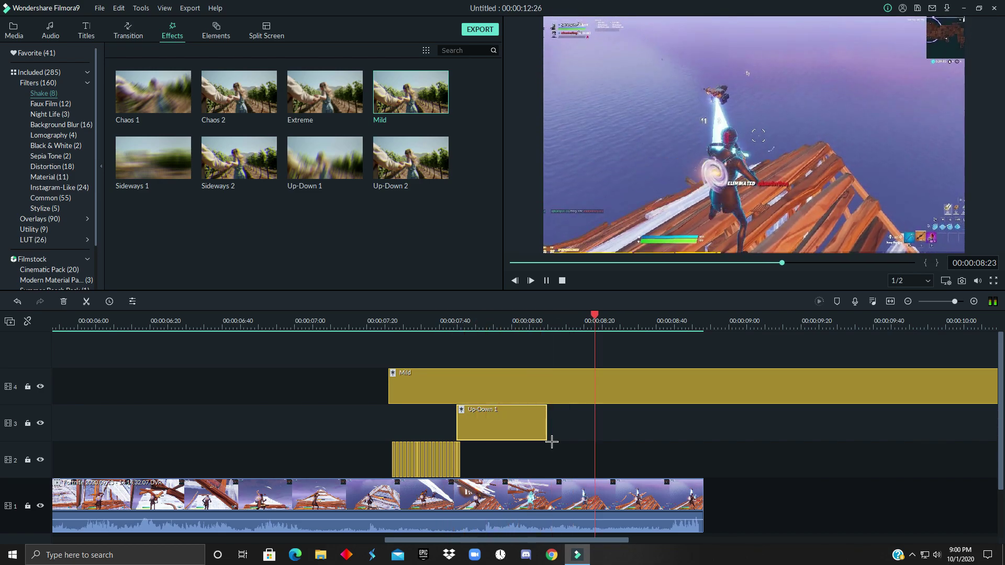
{"action": "key", "text": "space"}
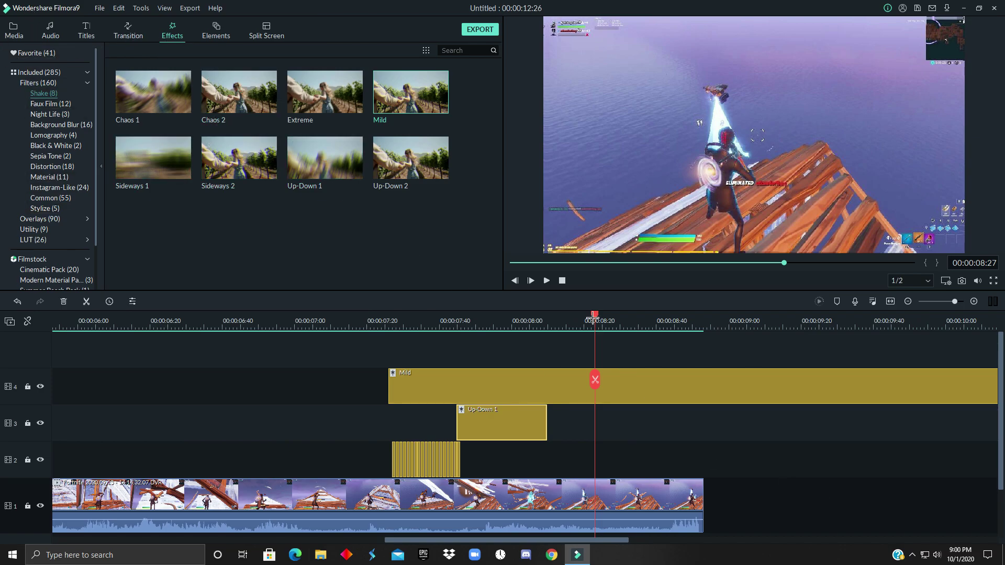
{"action": "left_click_drag", "start_coordinate": [593, 320], "coordinate": [325, 364]}
{"action": "key", "text": "space"}
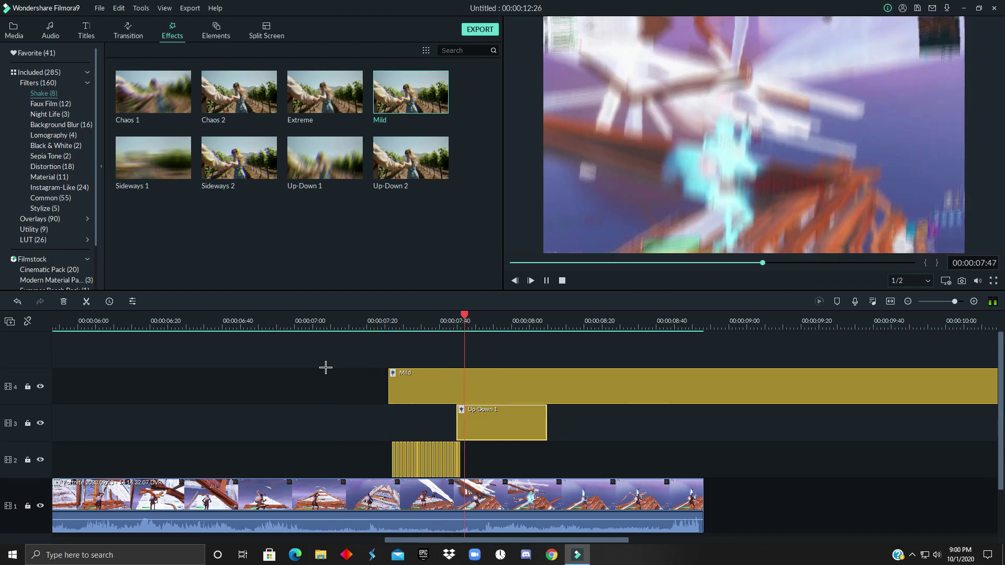
{"action": "key", "text": "space"}
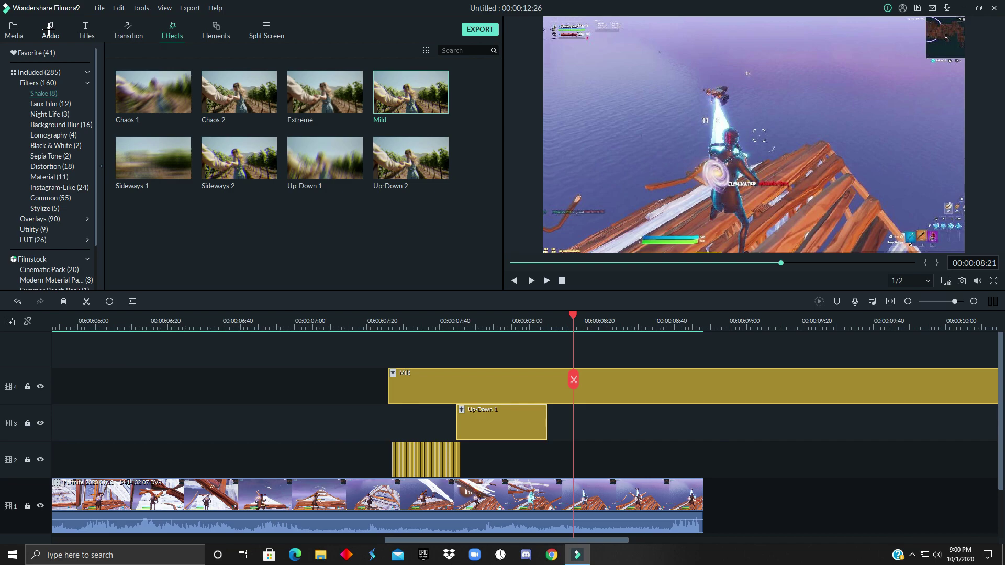
{"action": "left_click", "coordinate": [4, 26]}
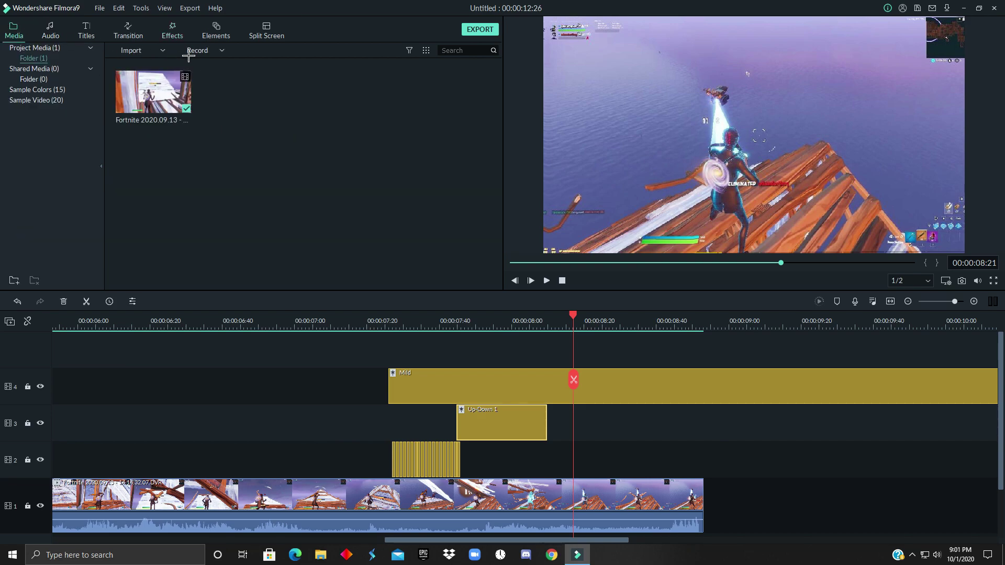
{"action": "left_click", "coordinate": [168, 32]}
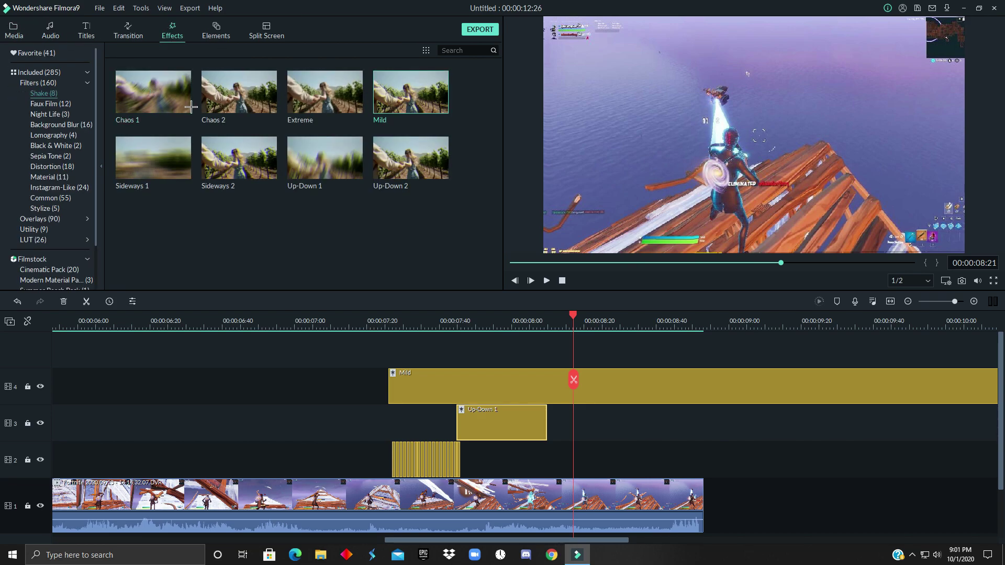
{"action": "left_click", "coordinate": [39, 72]}
{"action": "scroll", "coordinate": [231, 130], "scroll_direction": "down", "scroll_amount": 15}
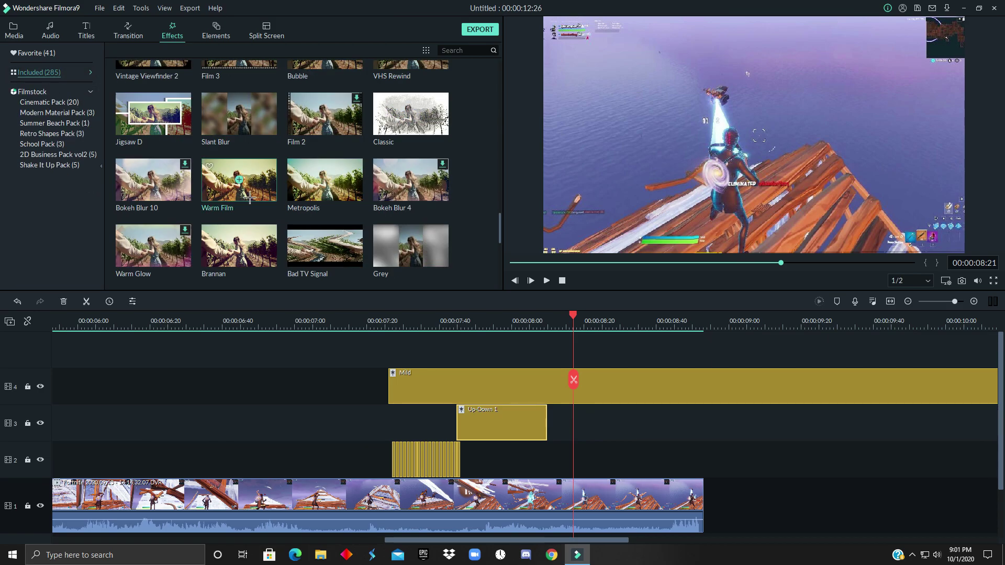
Step: Place the Red sample color on a new track above Mild, starting near the end of the Narrow slices
{"action": "left_click", "coordinate": [14, 30]}
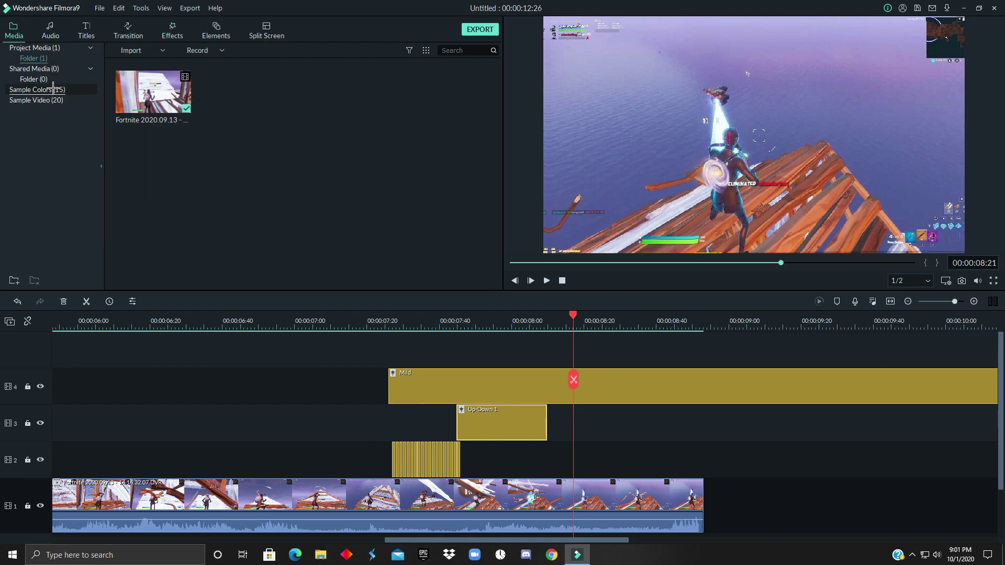
{"action": "left_click", "coordinate": [53, 89]}
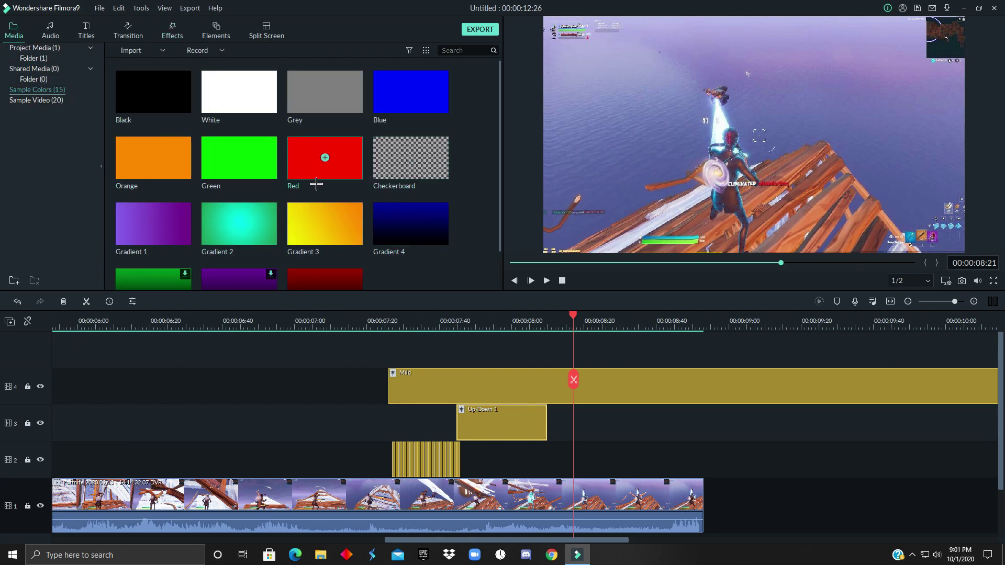
{"action": "left_click_drag", "start_coordinate": [316, 180], "coordinate": [458, 362]}
Step: Split the Red clip at 00:00:08:10 where Up-Down 1 ends, delete the part after it and render the preview
{"action": "left_click", "coordinate": [551, 328]}
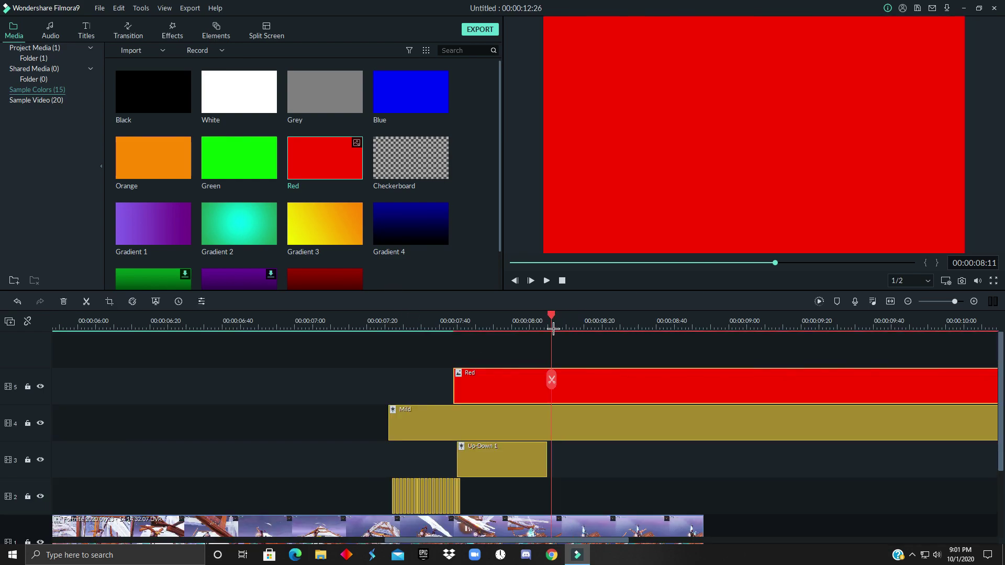
{"action": "left_click_drag", "start_coordinate": [552, 328], "coordinate": [550, 334]}
{"action": "left_click", "coordinate": [547, 379]}
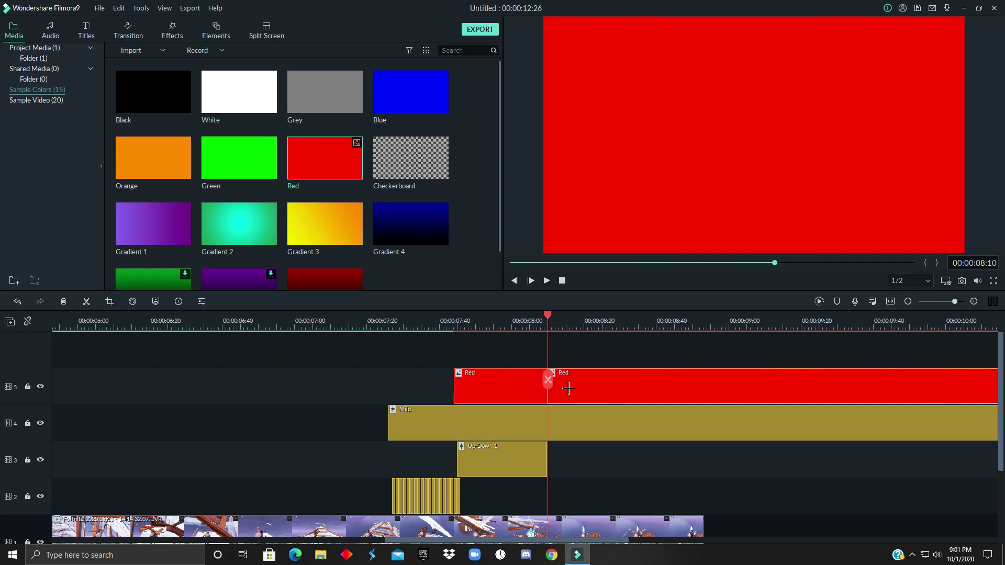
{"action": "key", "text": "Delete"}
{"action": "left_click", "coordinate": [819, 302]}
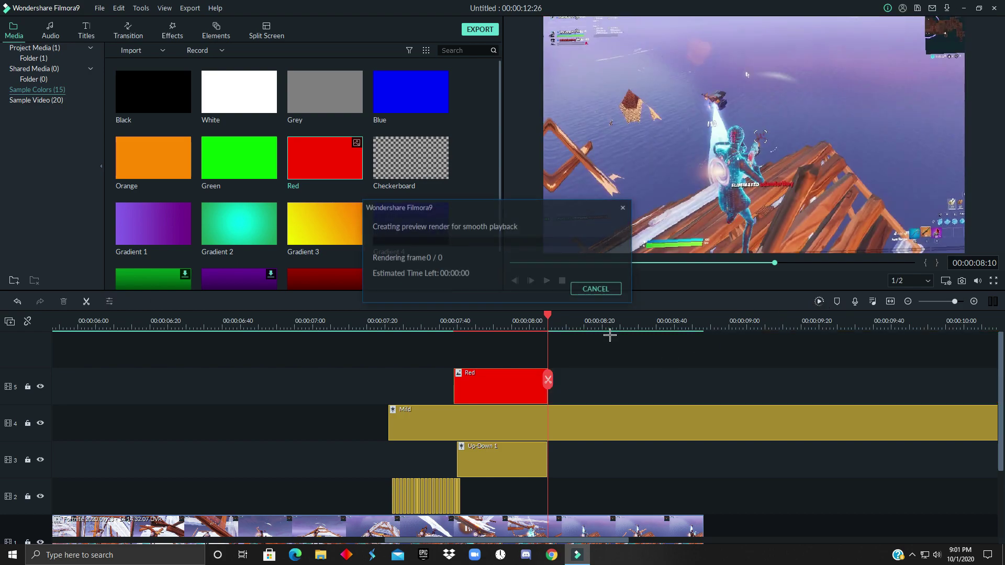
Step: Extend the Red clip by two frames at its start and one frame at its end, past both ends of Up-Down 1
{"action": "left_click_drag", "start_coordinate": [560, 320], "coordinate": [615, 329]}
{"action": "scroll", "coordinate": [615, 329], "scroll_direction": "up", "scroll_amount": 1}
{"action": "left_click", "coordinate": [152, 390]}
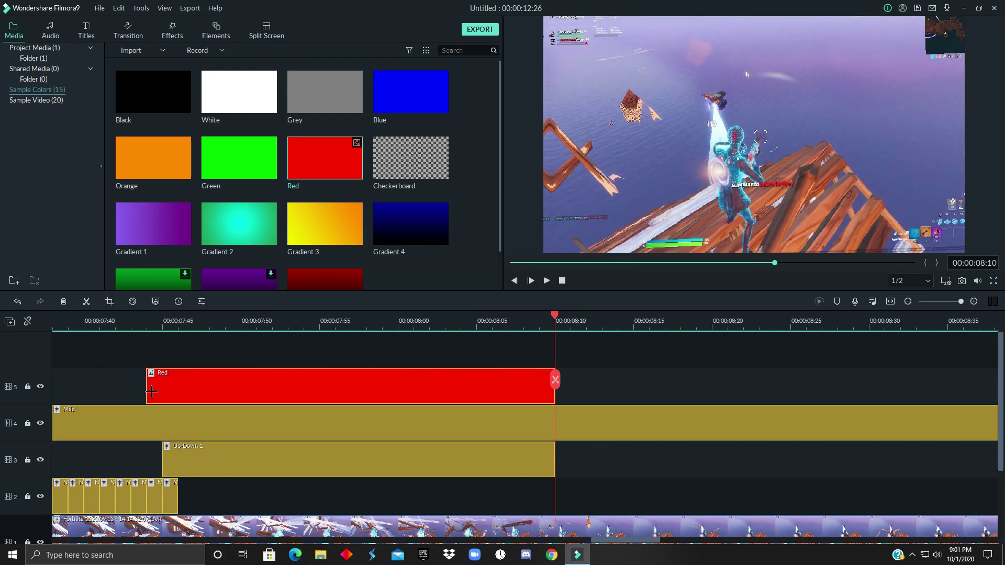
{"action": "left_click_drag", "start_coordinate": [148, 389], "coordinate": [115, 390]}
{"action": "left_click_drag", "start_coordinate": [554, 314], "coordinate": [524, 314]}
{"action": "left_click_drag", "start_coordinate": [555, 387], "coordinate": [570, 388]}
{"action": "scroll", "coordinate": [566, 331], "scroll_direction": "down", "scroll_amount": 2}
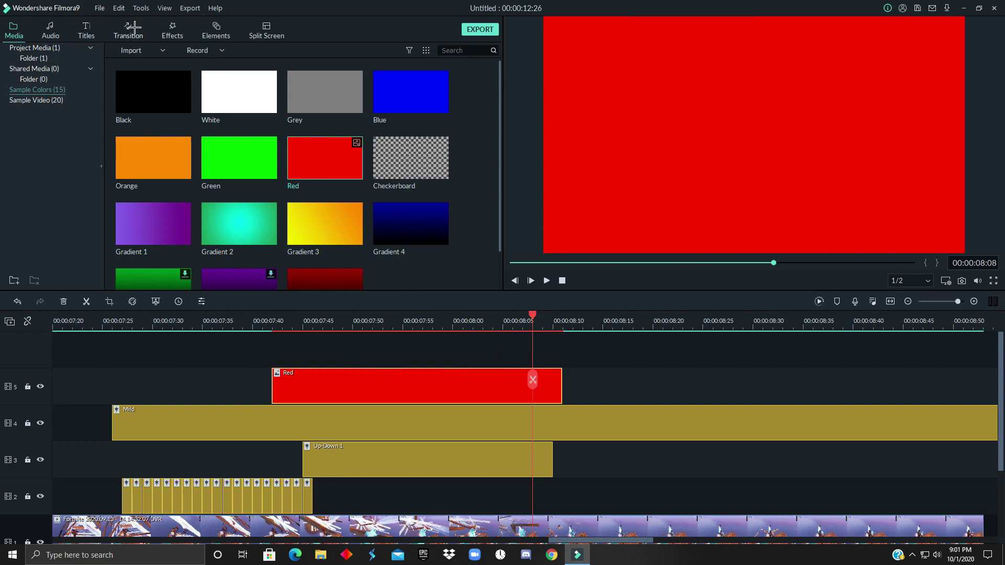
Step: Set the blending mode of the Red clip to Screen in its compositing settings
{"action": "double_click", "coordinate": [366, 379]}
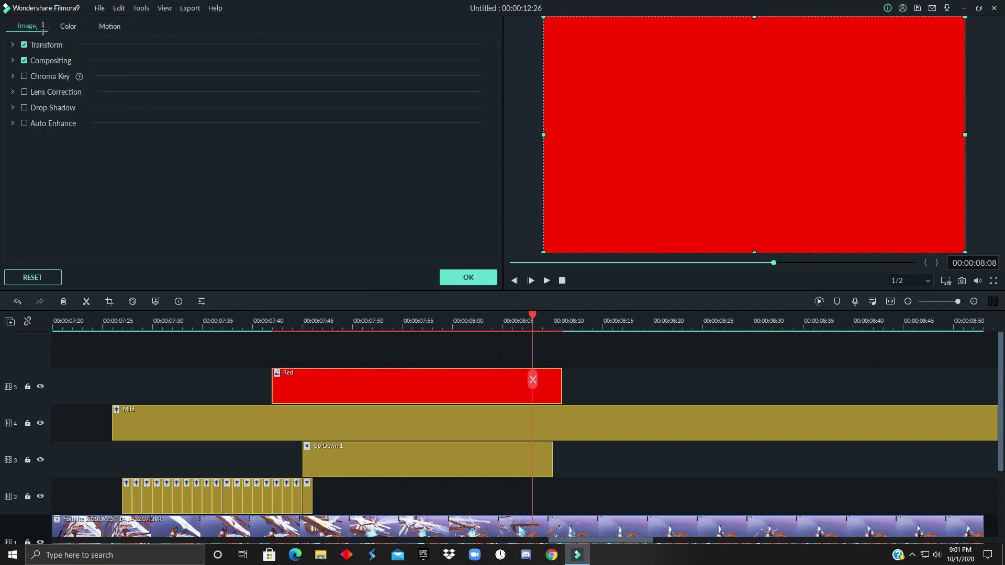
{"action": "left_click", "coordinate": [12, 60]}
{"action": "left_click", "coordinate": [215, 84]}
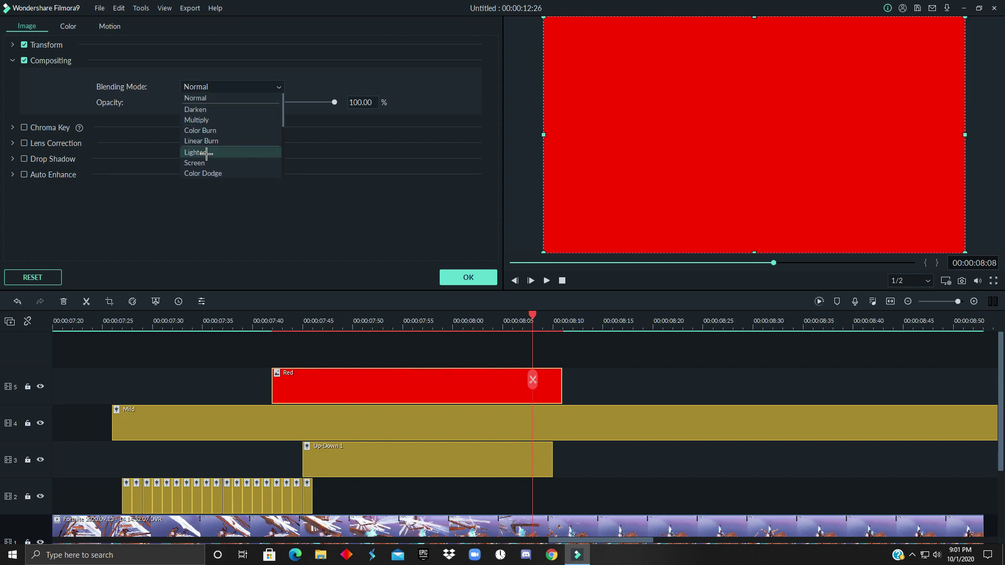
{"action": "left_click", "coordinate": [204, 163]}
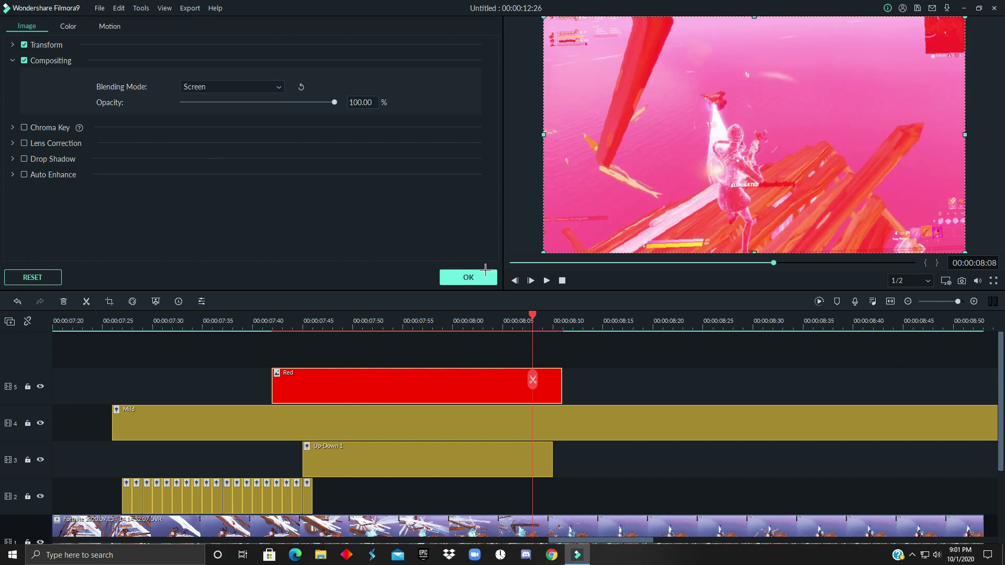
{"action": "left_click", "coordinate": [482, 273]}
Step: Add a Dissolve transition at each end of the Red clip, each covering just under half of it, and return the playhead to 00:00:07:21
{"action": "left_click_drag", "start_coordinate": [529, 313], "coordinate": [333, 314]}
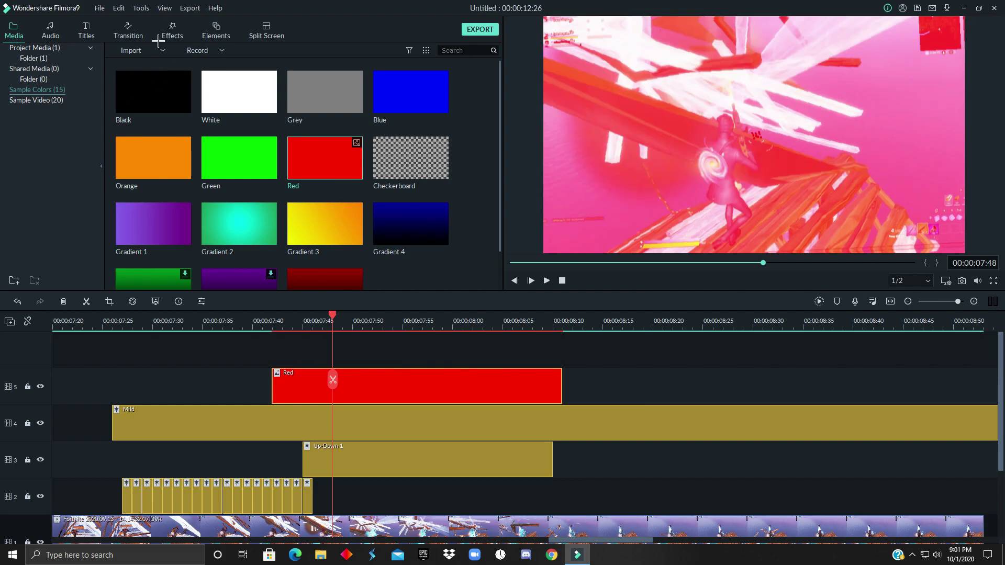
{"action": "left_click", "coordinate": [128, 25]}
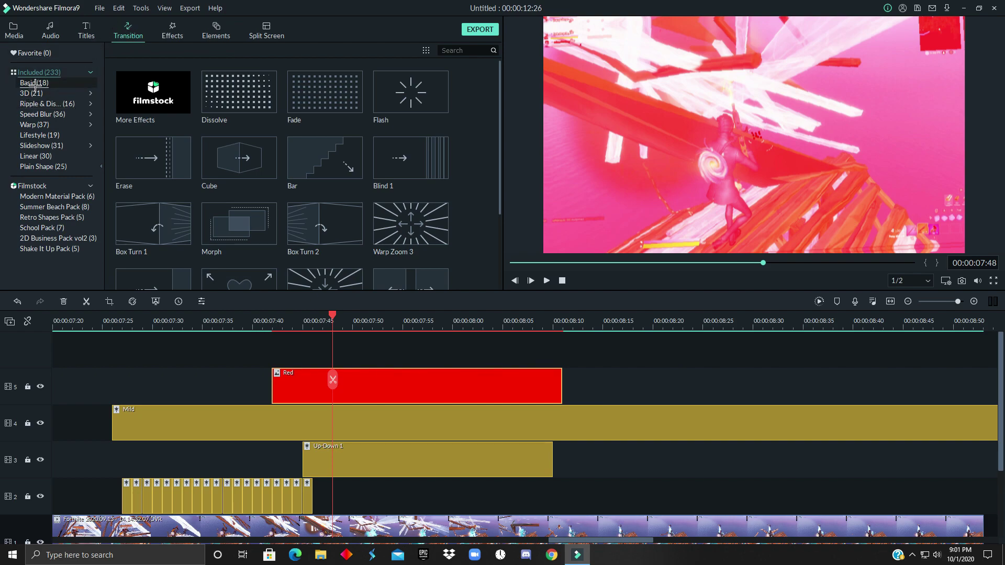
{"action": "left_click_drag", "start_coordinate": [238, 104], "coordinate": [325, 361]}
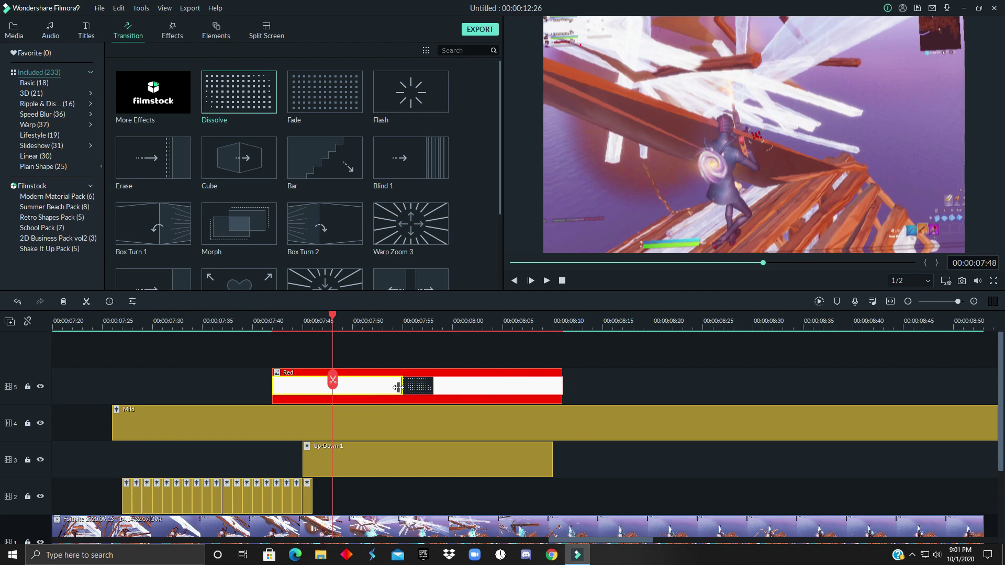
{"action": "left_click_drag", "start_coordinate": [399, 387], "coordinate": [398, 383]}
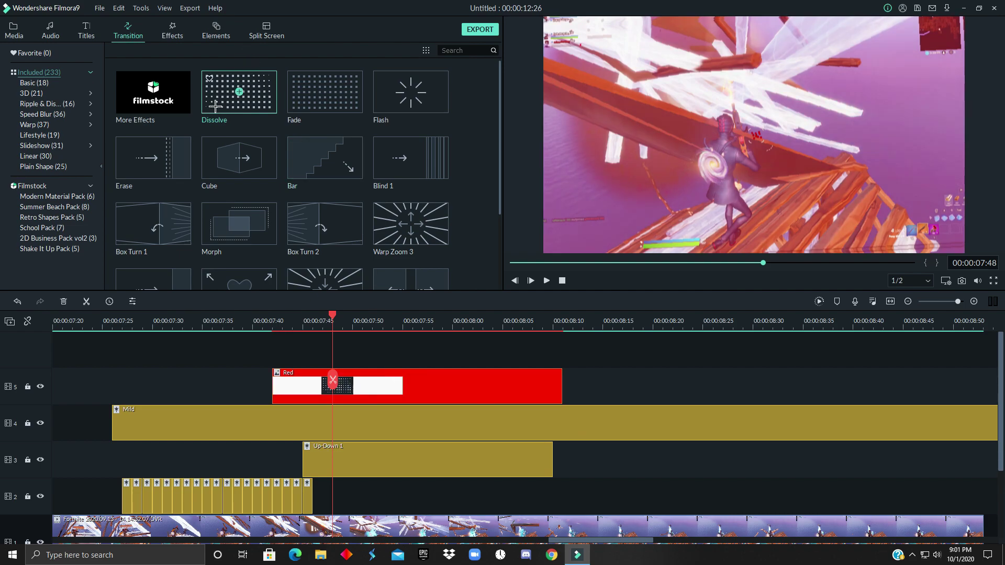
{"action": "left_click_drag", "start_coordinate": [215, 106], "coordinate": [433, 385]}
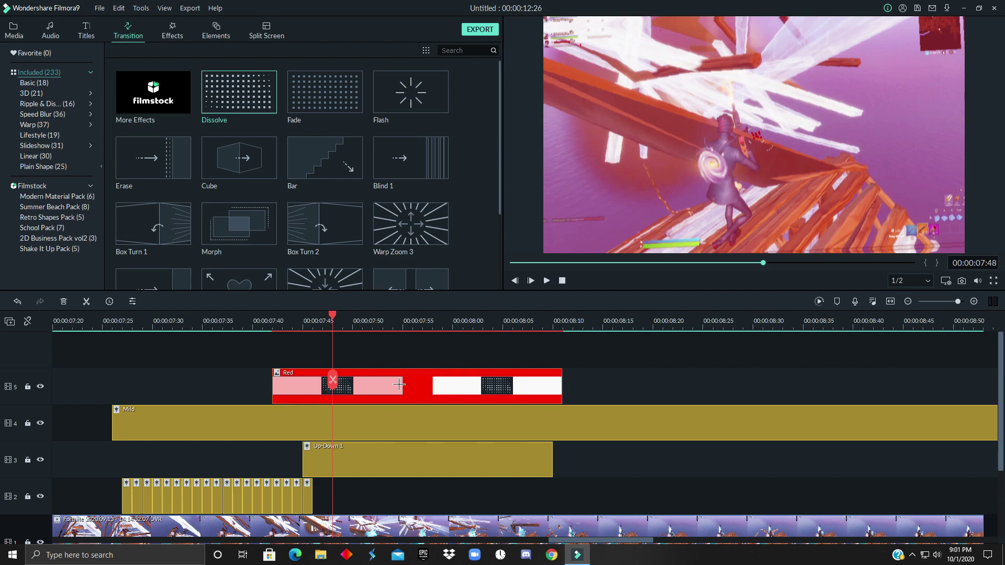
{"action": "left_click", "coordinate": [399, 384]}
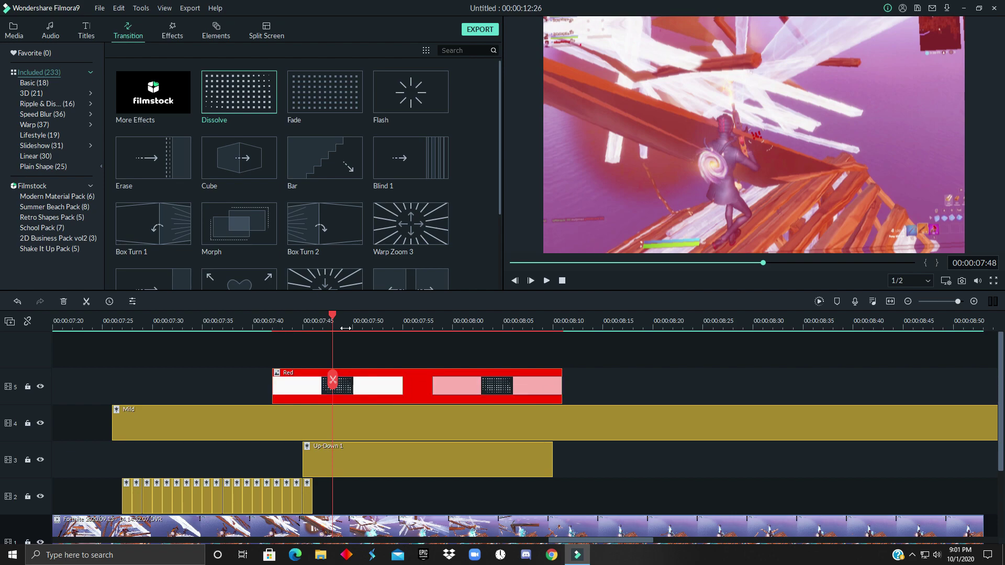
{"action": "left_click_drag", "start_coordinate": [345, 328], "coordinate": [62, 379]}
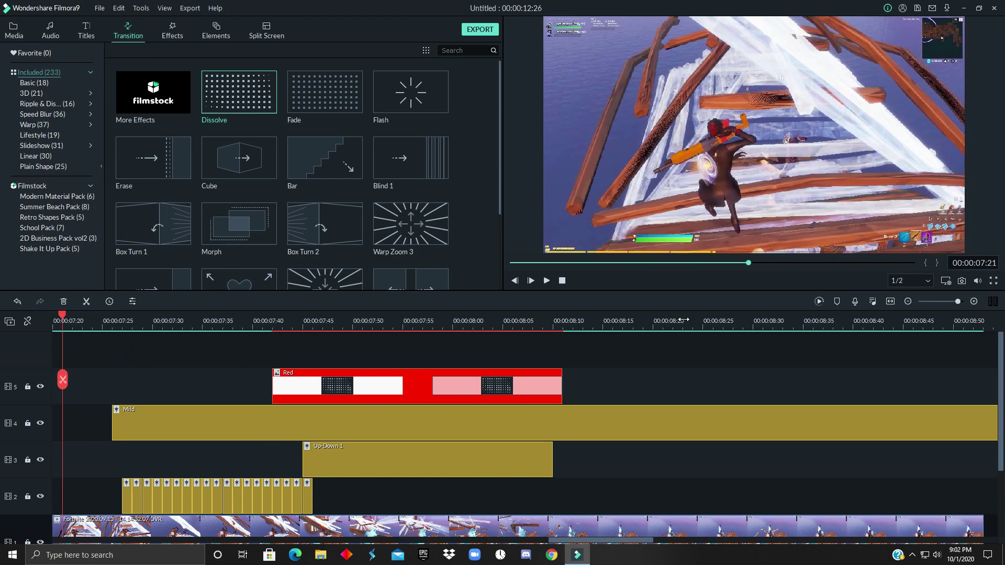
Step: Render the timeline preview and play back the clip through the red flash to check the Dissolve transitions
{"action": "left_click", "coordinate": [815, 302]}
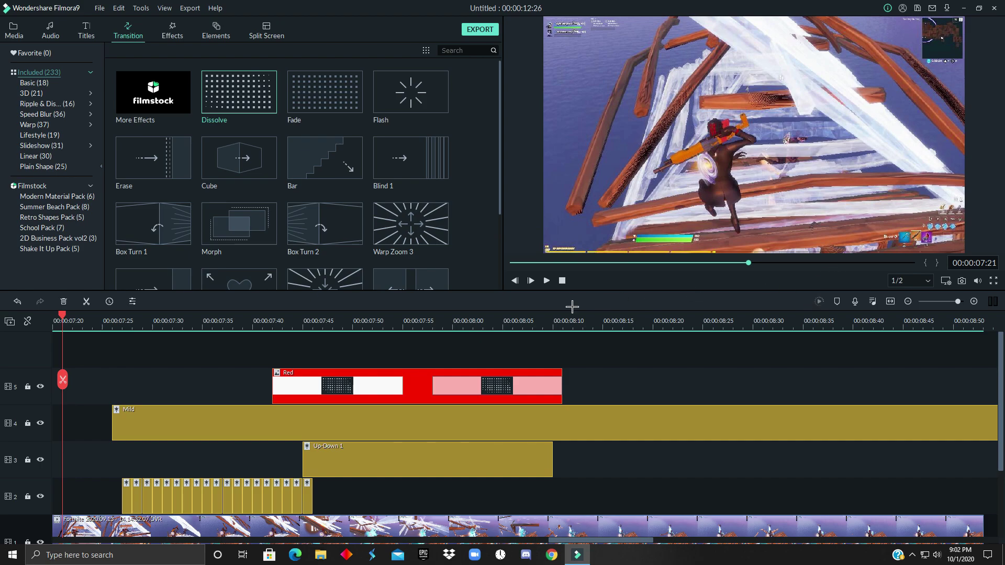
{"action": "left_click_drag", "start_coordinate": [569, 320], "coordinate": [231, 349]}
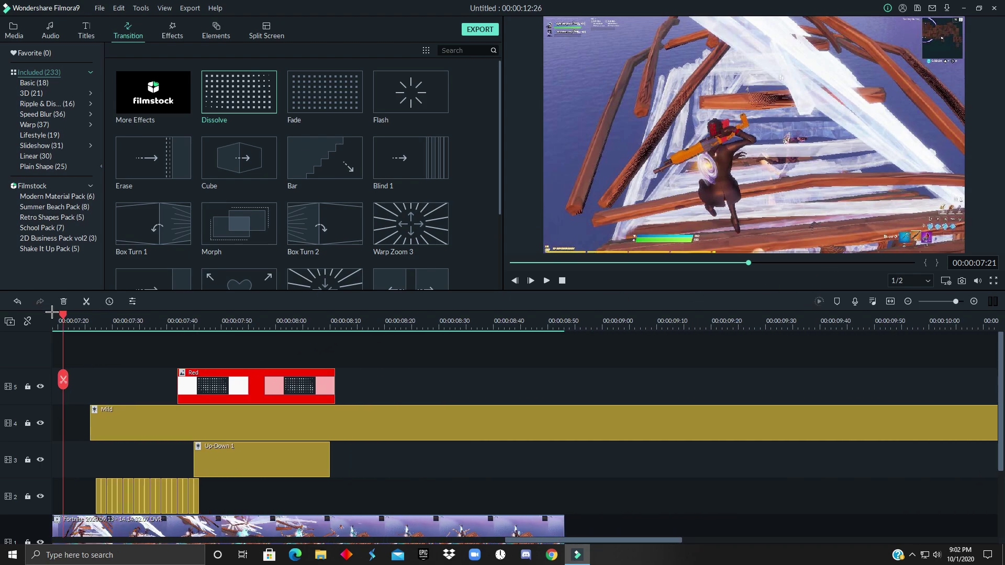
{"action": "left_click_drag", "start_coordinate": [62, 313], "coordinate": [47, 319]}
{"action": "key", "text": "space"}
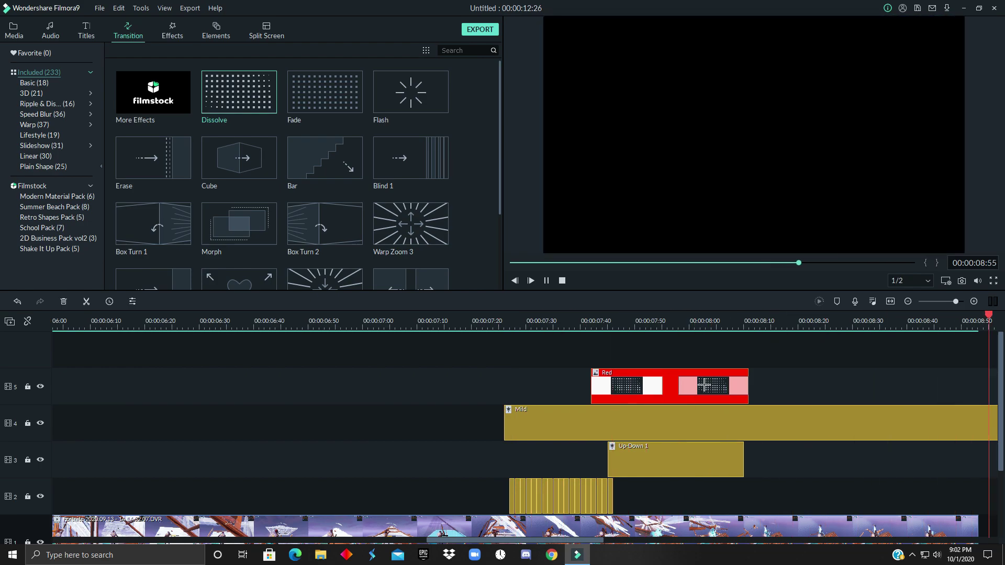
{"action": "key", "text": "space"}
Step: Lower the opacity of the Red clip to 46.21% in its compositing settings, previewing the frame at 00:00:08:04
{"action": "left_click_drag", "start_coordinate": [526, 317], "coordinate": [202, 336]}
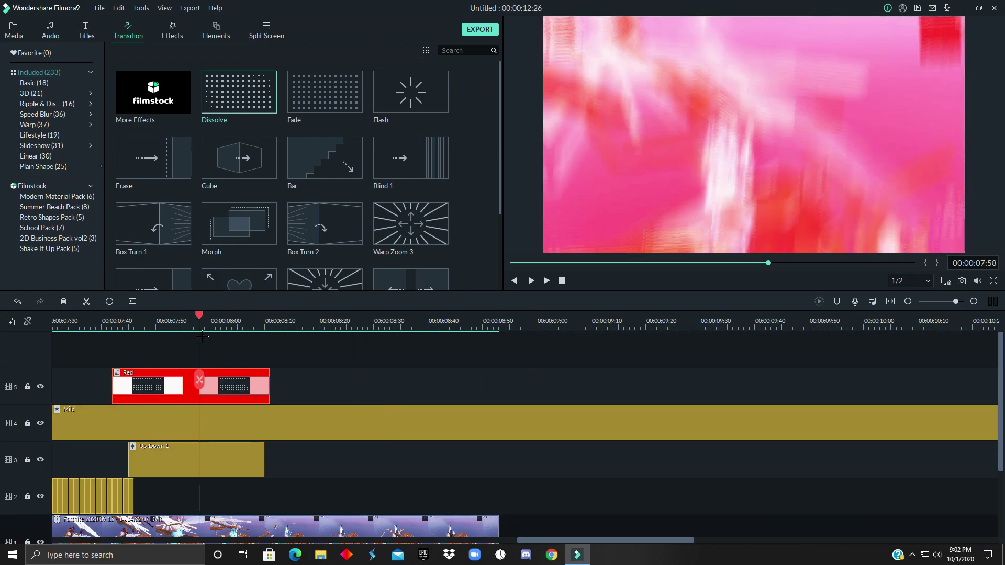
{"action": "left_click", "coordinate": [232, 324]}
{"action": "double_click", "coordinate": [172, 386]}
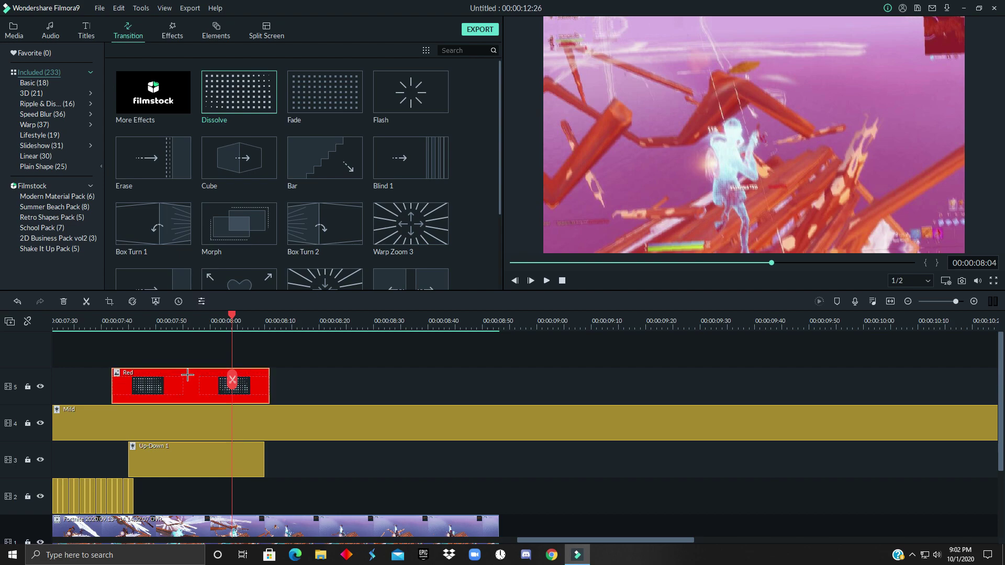
{"action": "left_click", "coordinate": [252, 102]}
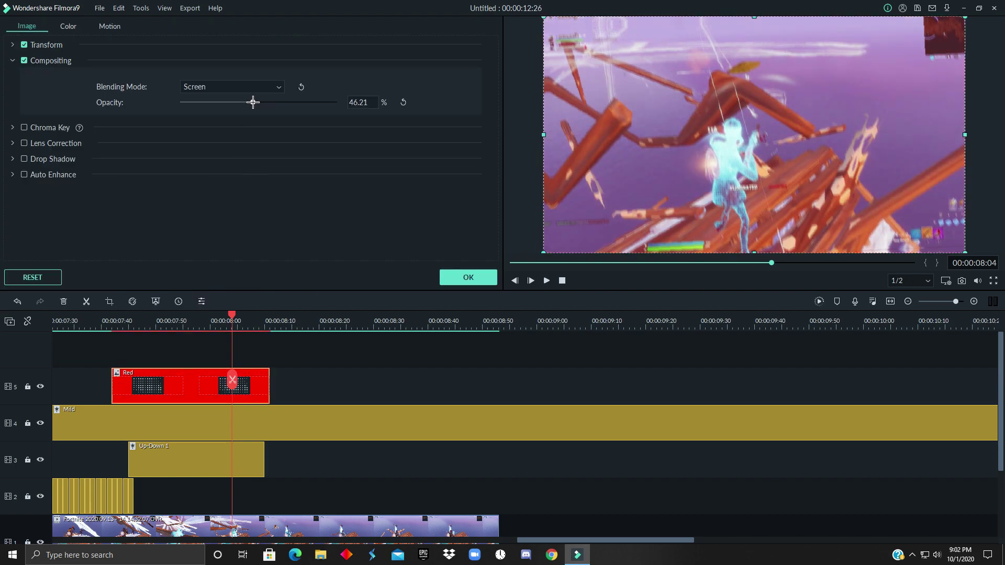
{"action": "left_click", "coordinate": [469, 278]}
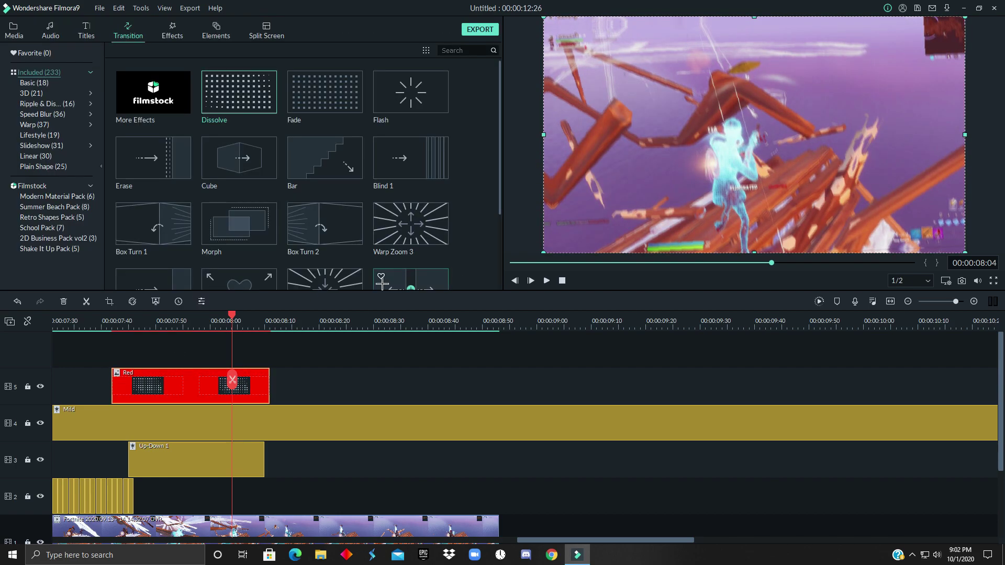
Step: Play back the sequence from 00:00:06:37 through the softened red flash and render the timeline preview again
{"action": "left_click_drag", "start_coordinate": [233, 314], "coordinate": [36, 350]}
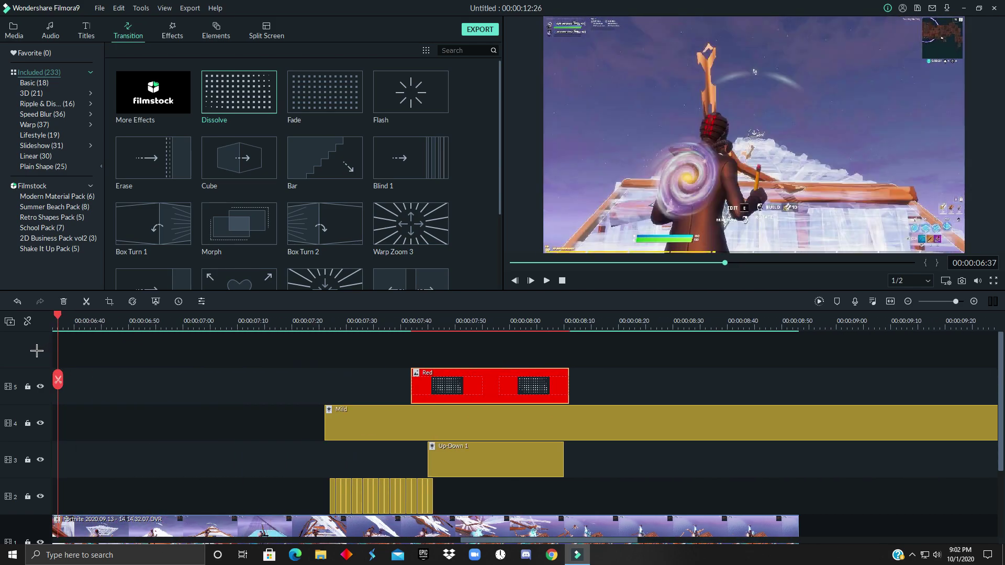
{"action": "key", "text": "space"}
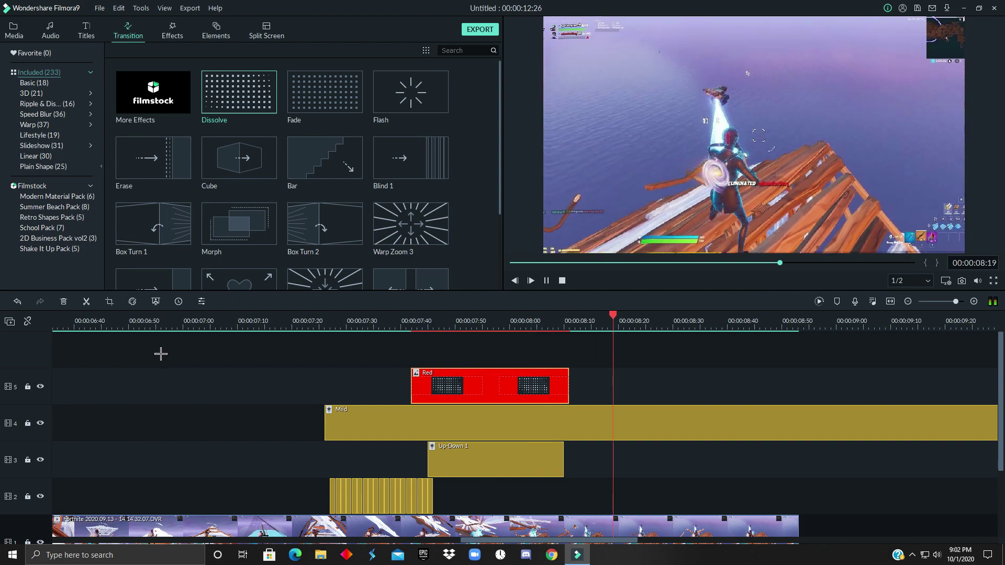
{"action": "left_click_drag", "start_coordinate": [495, 330], "coordinate": [354, 337]}
{"action": "key", "text": "space"}
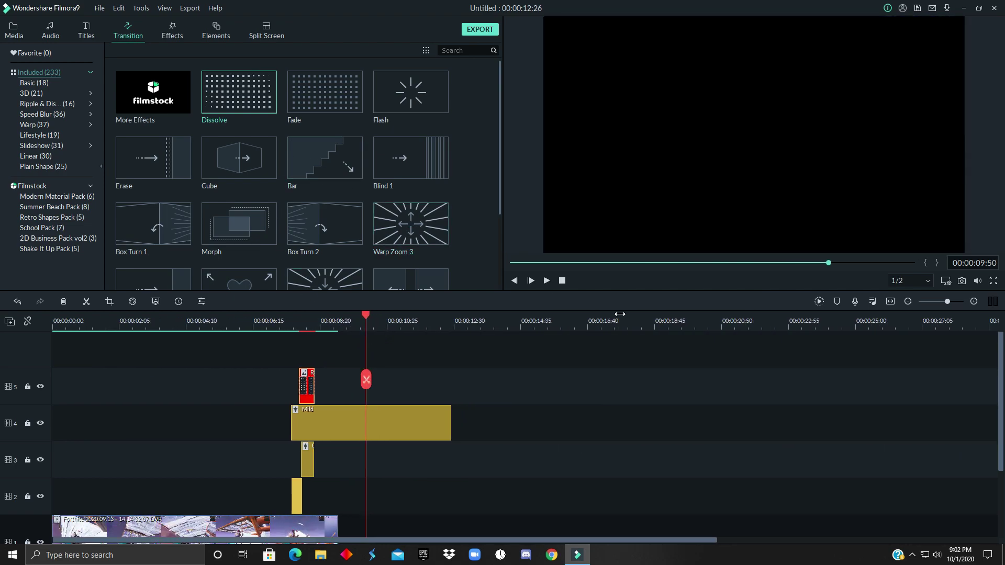
{"action": "left_click", "coordinate": [818, 302]}
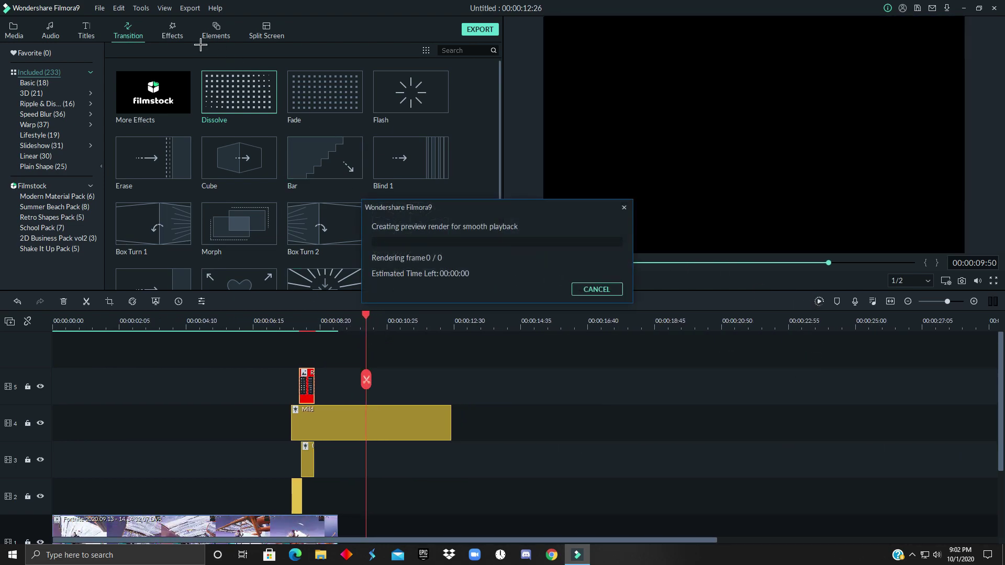
{"action": "left_click", "coordinate": [172, 31]}
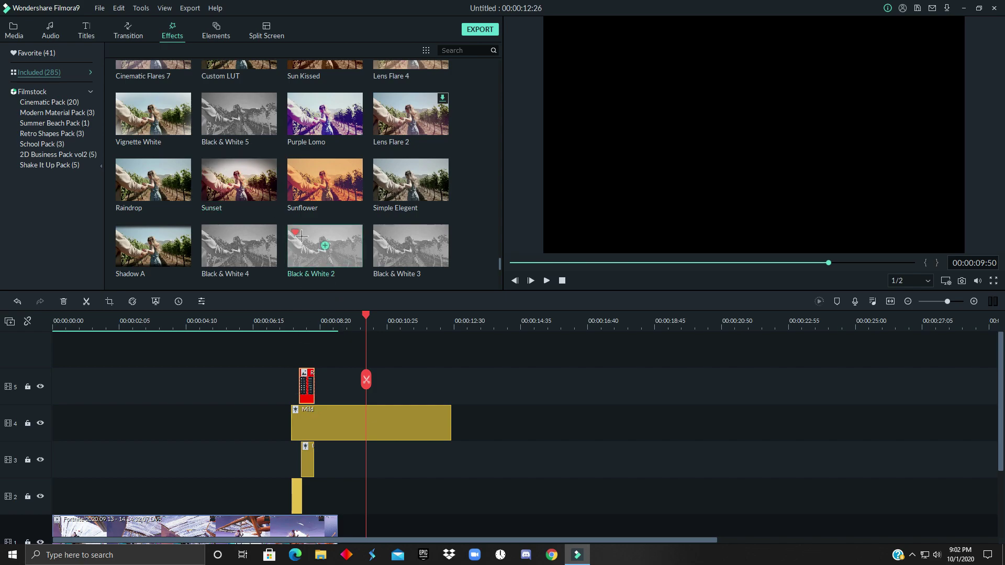
{"action": "left_click", "coordinate": [127, 31]}
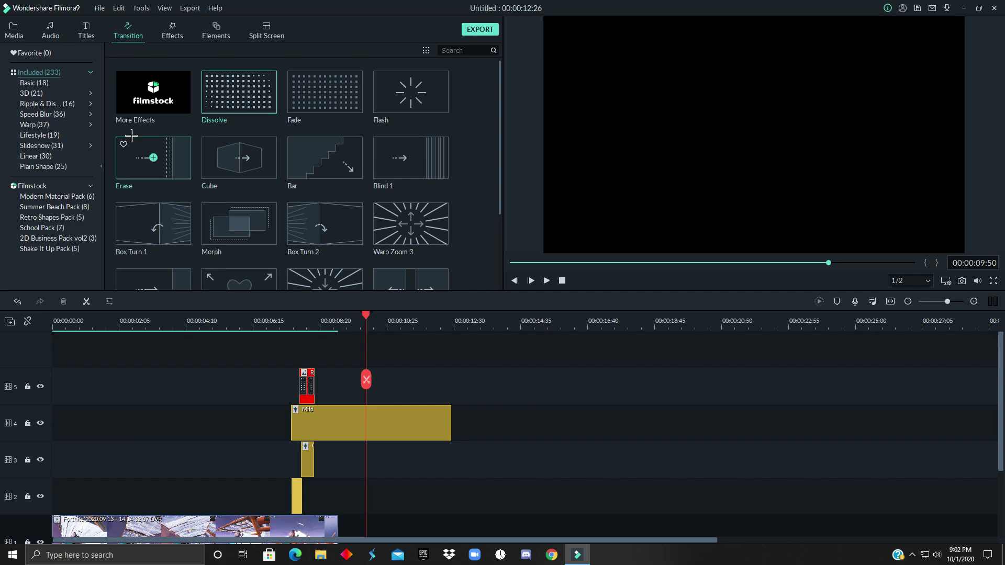
{"action": "left_click", "coordinate": [14, 30]}
Step: Scrub through the Red clip to inspect the flash over the shake effect, leaving the playhead at 00:00:07:55
{"action": "left_click_drag", "start_coordinate": [368, 313], "coordinate": [305, 314]}
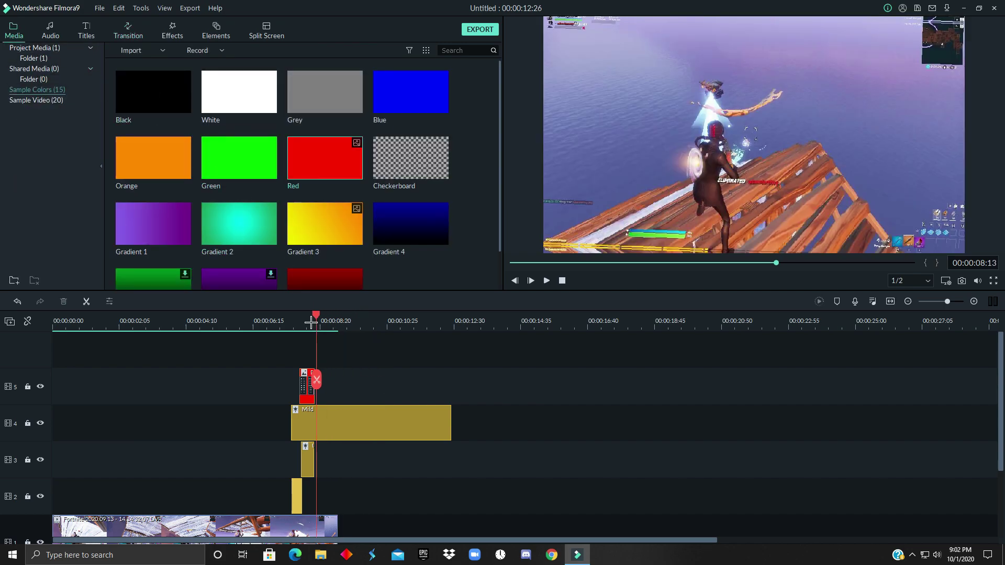
{"action": "left_click_drag", "start_coordinate": [396, 335], "coordinate": [970, 376]}
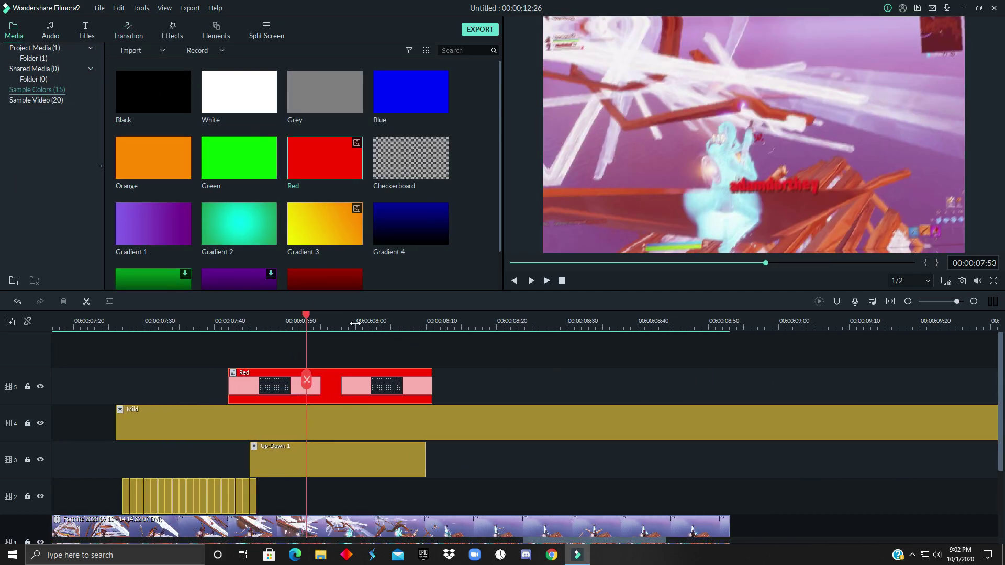
{"action": "left_click_drag", "start_coordinate": [307, 314], "coordinate": [320, 314]}
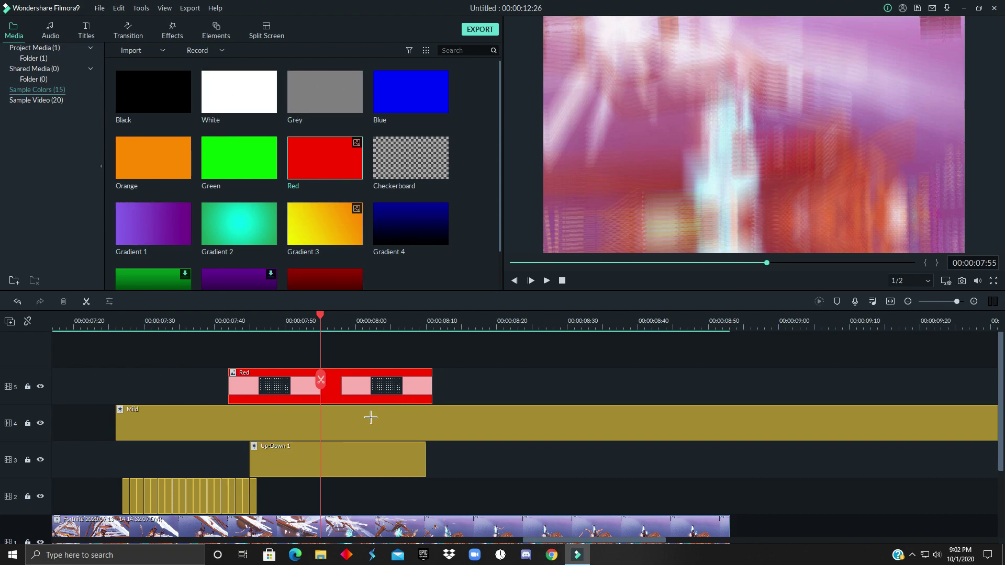
{"action": "scroll", "coordinate": [392, 326], "scroll_direction": "down", "scroll_amount": 3}
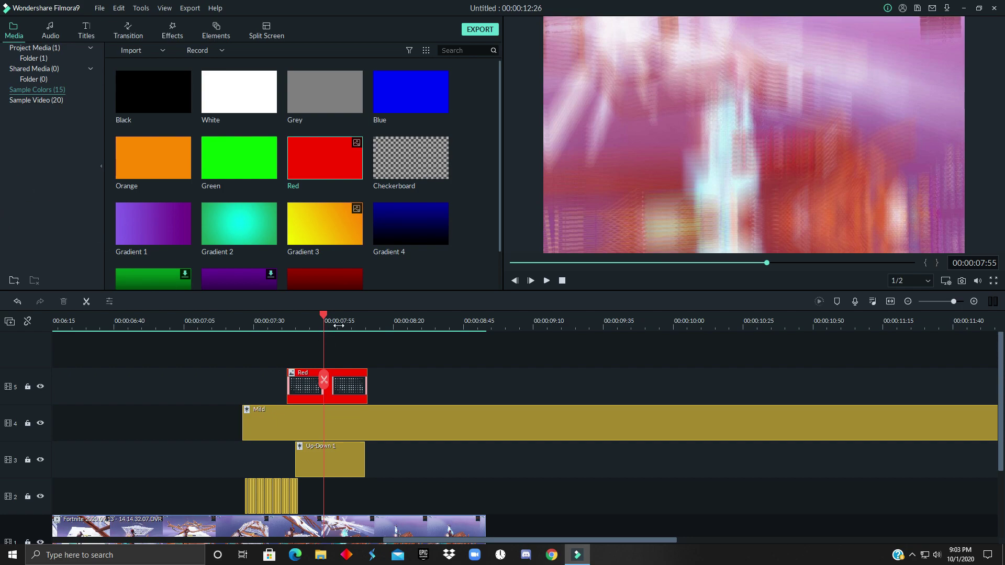
{"action": "mouse_move", "coordinate": [339, 326]}
{"action": "left_mouse_down"}
{"action": "mouse_move", "coordinate": [397, 326]}
{"action": "mouse_move", "coordinate": [323, 326]}
{"action": "left_mouse_up"}
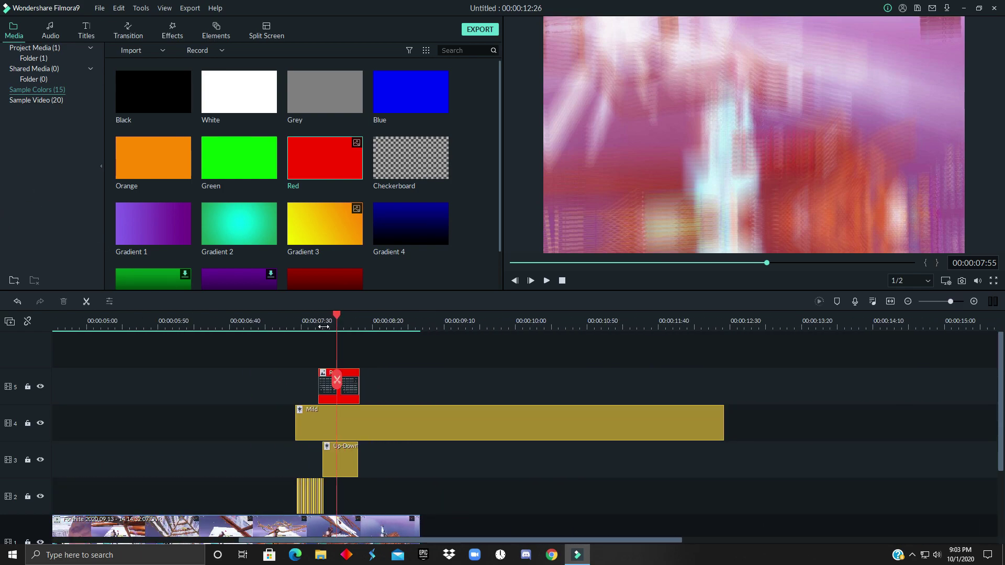